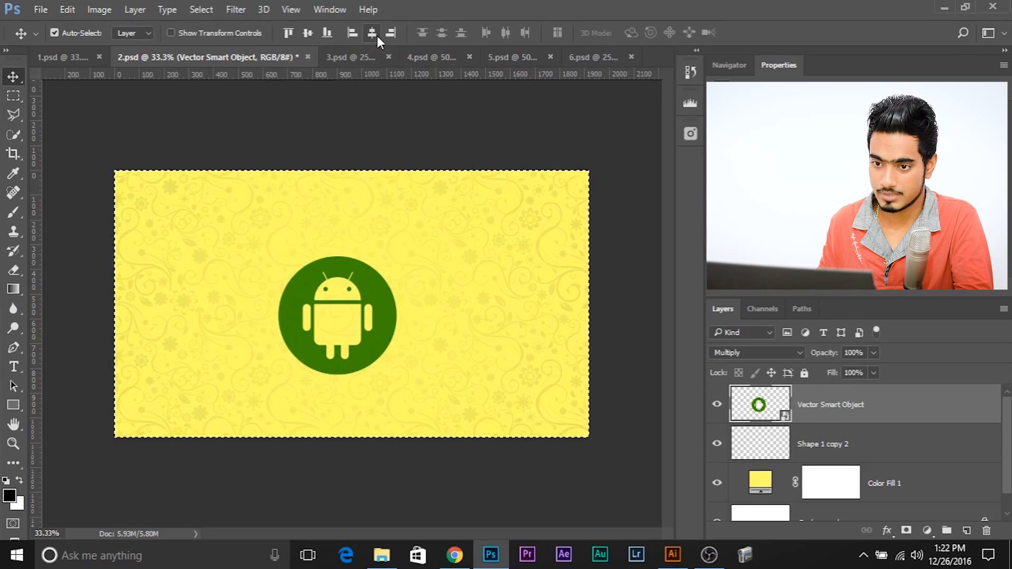
Step: Centre the green Android logo horizontally and vertically within the selected canvas in 2.psd
{"action": "left_click", "coordinate": [373, 33]}
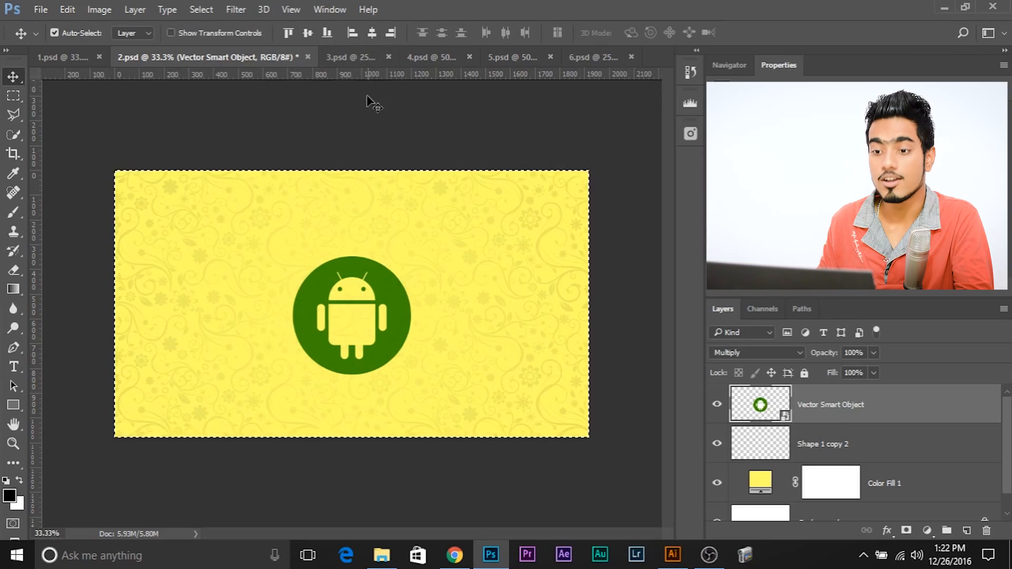
{"action": "left_click", "coordinate": [306, 34]}
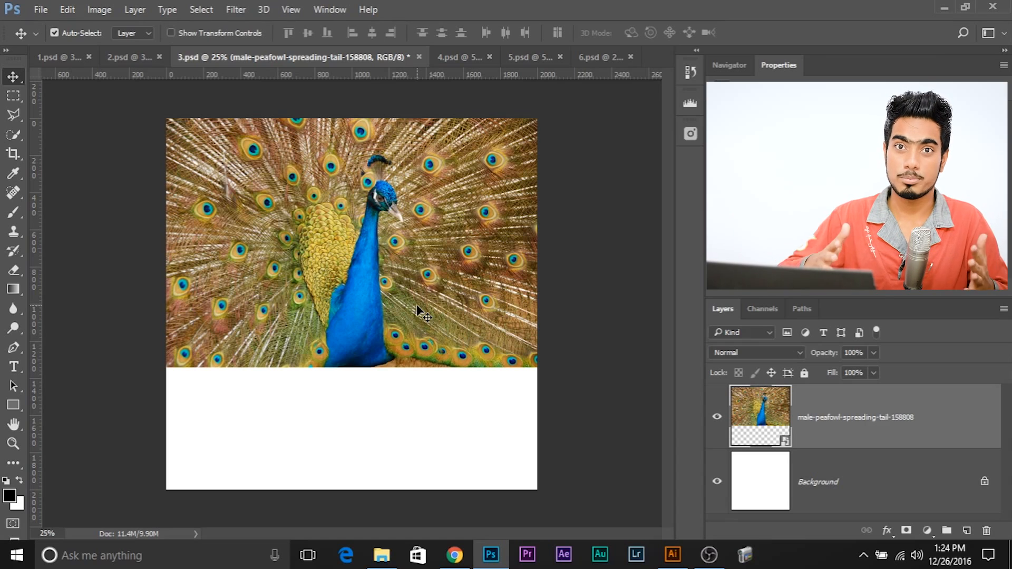
Step: Scale up the peacock photo in 3.psd until it fills the canvas height, and centre it horizontally on the canvas
{"action": "key", "text": "ctrl+t"}
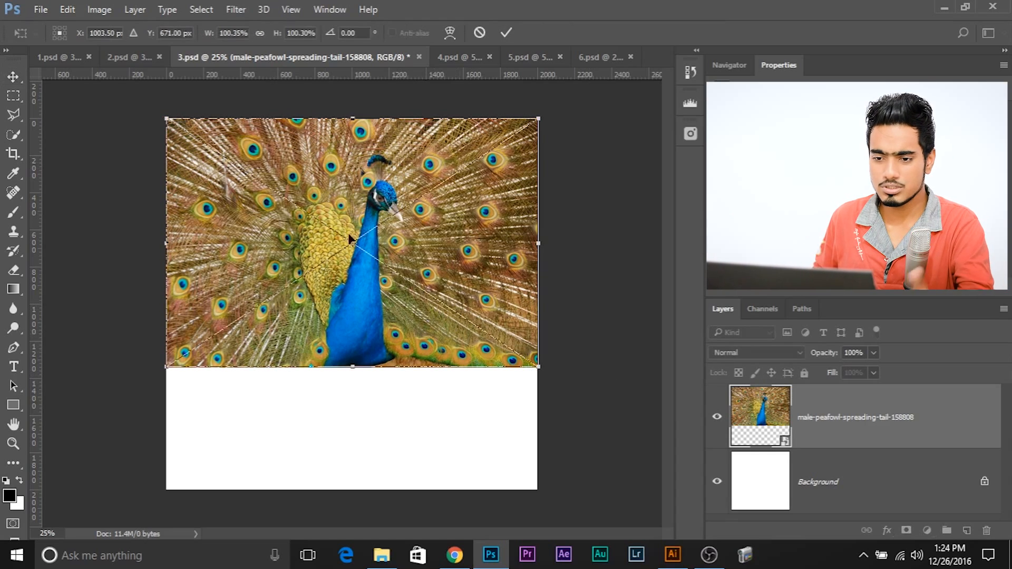
{"action": "left_click_drag", "start_coordinate": [539, 366], "coordinate": [729, 482]}
{"action": "key", "text": "Return"}
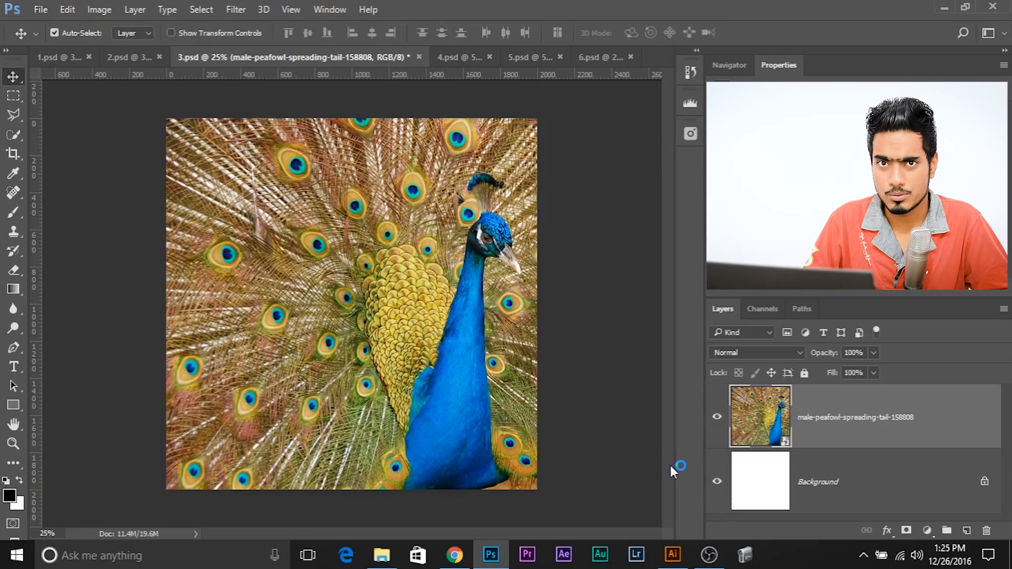
{"action": "key", "text": "ctrl+a"}
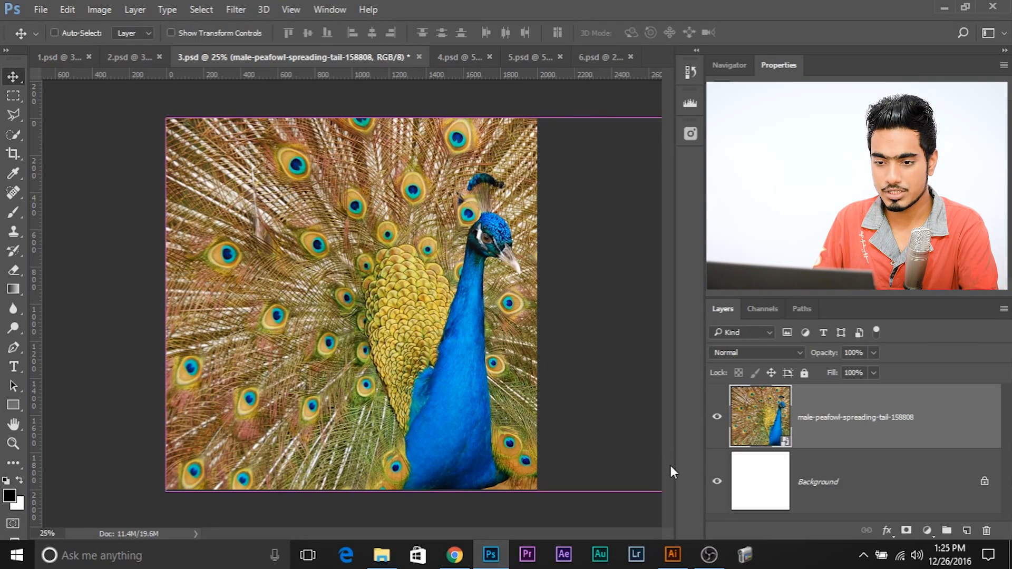
{"action": "left_click", "coordinate": [369, 37]}
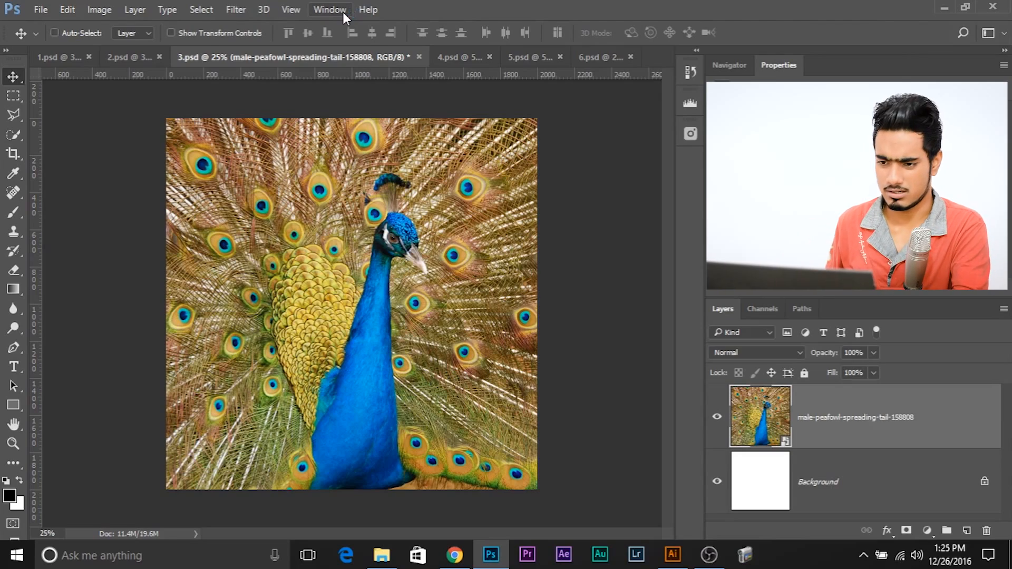
Step: Scale the peacock photo down proportionally to about 82% and commit the transform
{"action": "key", "text": "ctrl+t"}
{"action": "left_click_drag", "start_coordinate": [633, 489], "coordinate": [448, 226]}
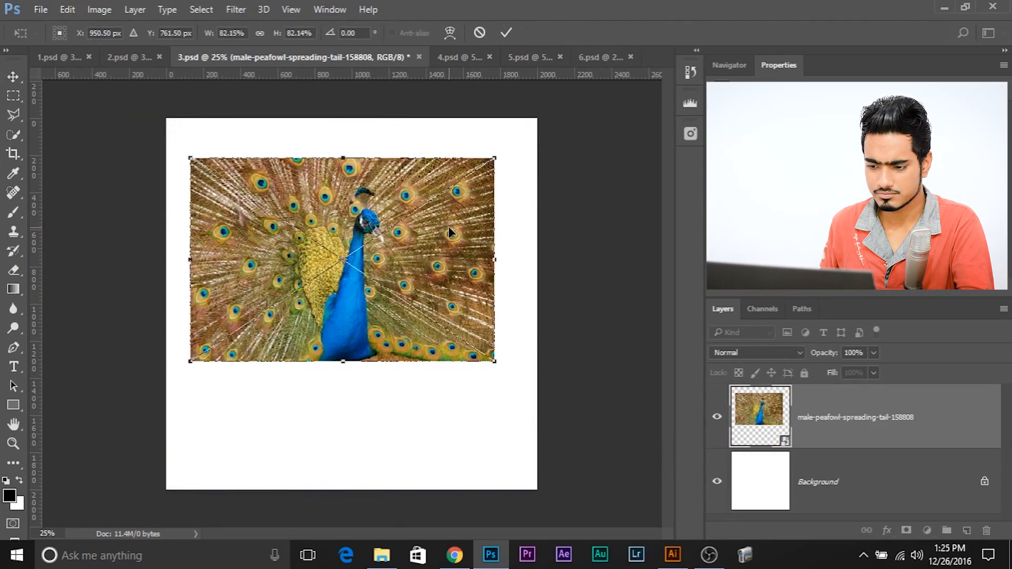
{"action": "key", "text": "Return"}
Step: Select the whole canvas, centre the peacock photo horizontally and vertically within it, and clear the selection
{"action": "key", "text": "ctrl+a"}
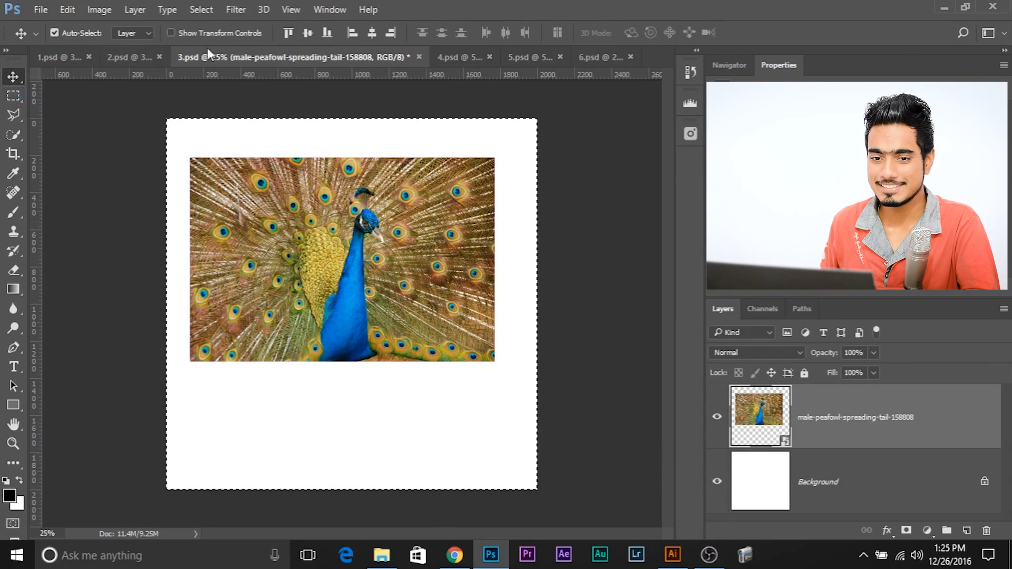
{"action": "left_click", "coordinate": [371, 33]}
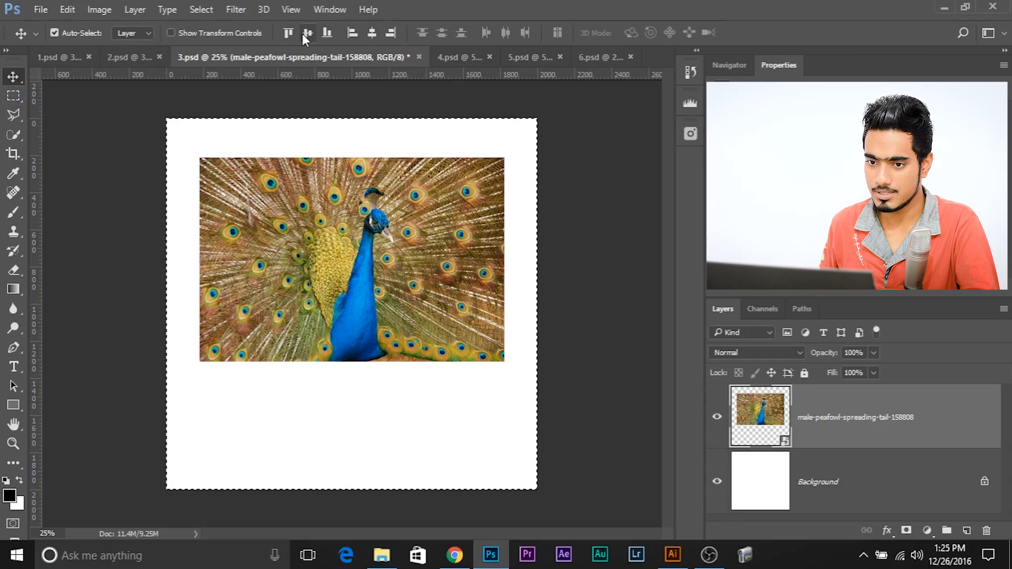
{"action": "left_click", "coordinate": [308, 33]}
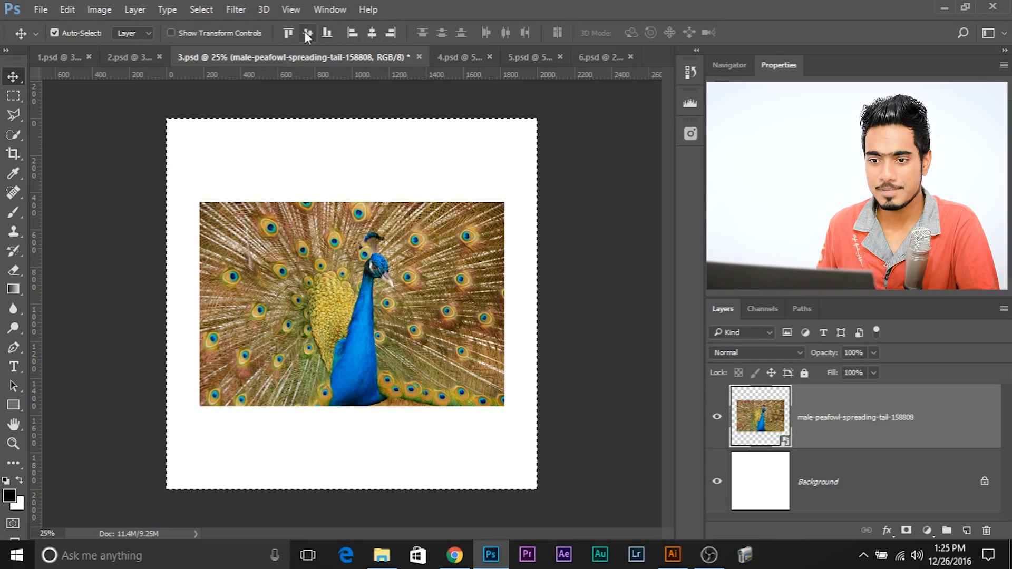
{"action": "key", "text": "ctrl+d"}
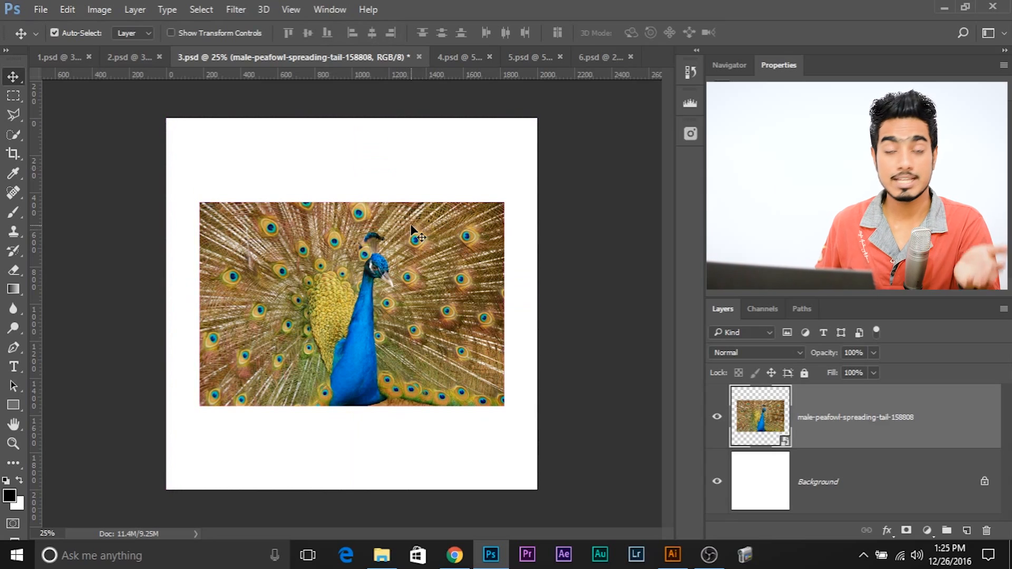
{"action": "key", "text": "ctrl+a"}
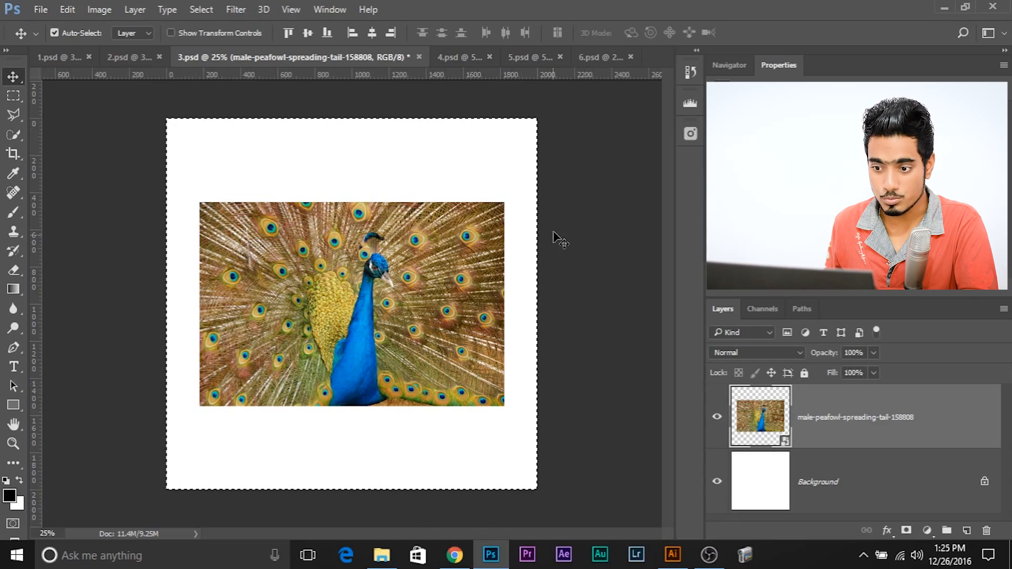
{"action": "key", "text": "ctrl+d"}
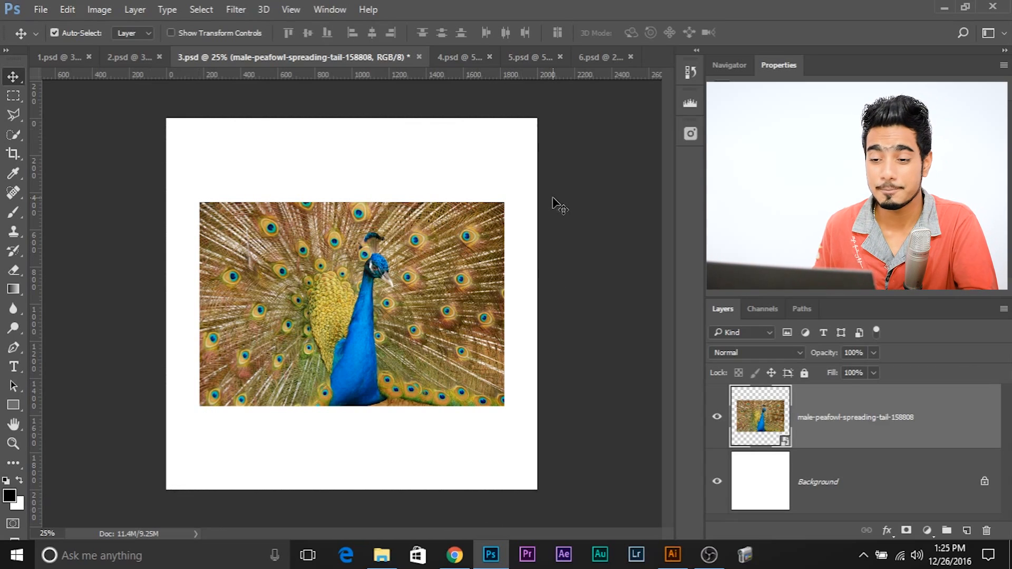
Step: Switch to 4.psd and examine the alignment of the logo, title, tagline and YouTube bar up close
{"action": "left_click", "coordinate": [472, 62]}
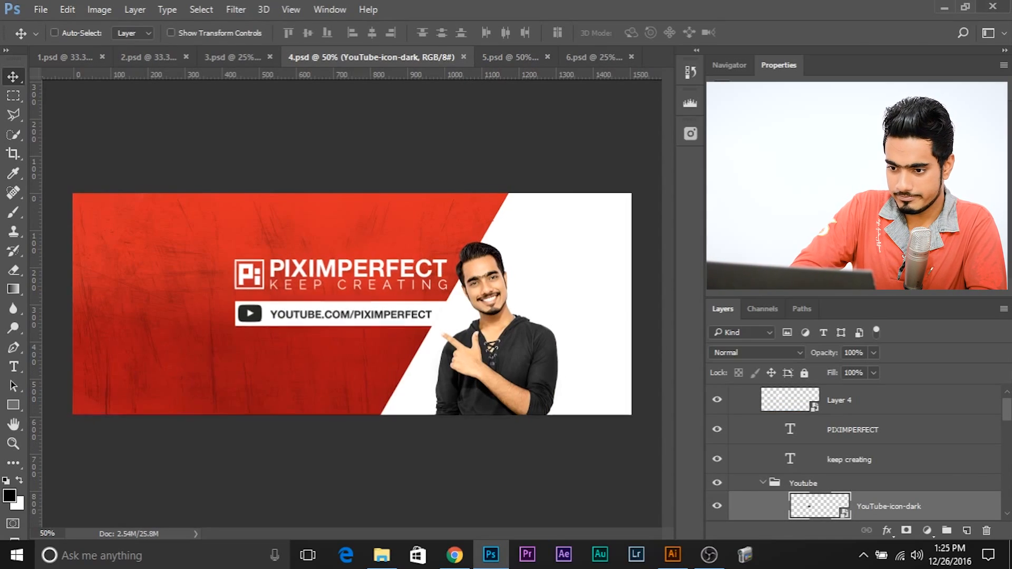
{"action": "key", "text": "ctrl+plus"}
{"action": "key", "text": "ctrl+plus"}
{"action": "key", "text": "ctrl+plus"}
{"action": "key", "text": "ctrl+minus"}
{"action": "key", "text": "ctrl+plus"}
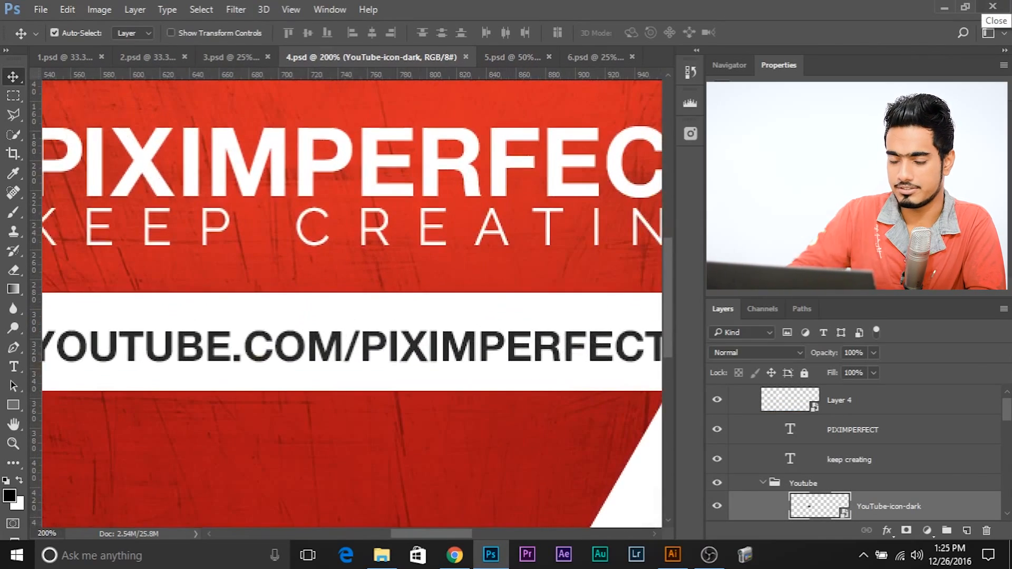
{"action": "left_click_drag", "start_coordinate": [425, 255], "coordinate": [499, 275]}
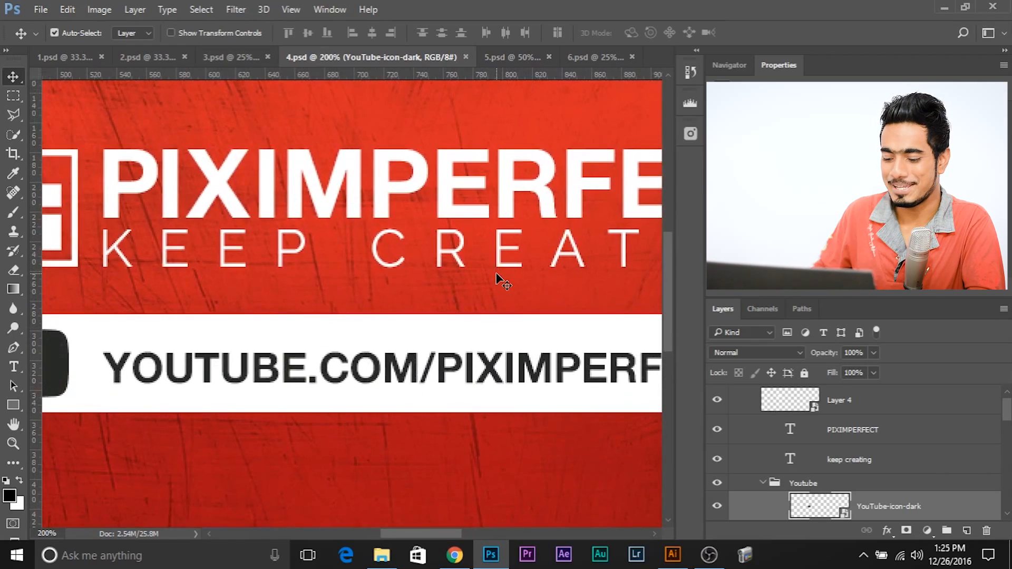
{"action": "key", "text": "ctrl+minus"}
{"action": "scroll", "coordinate": [320, 333], "scroll_direction": "left", "scroll_amount": 2}
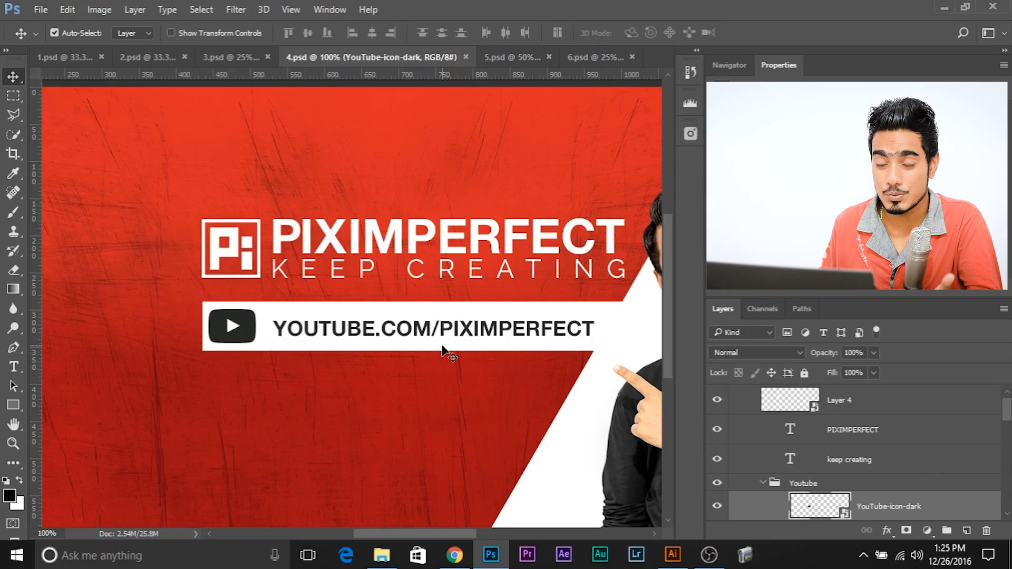
{"action": "key", "text": "ctrl+minus"}
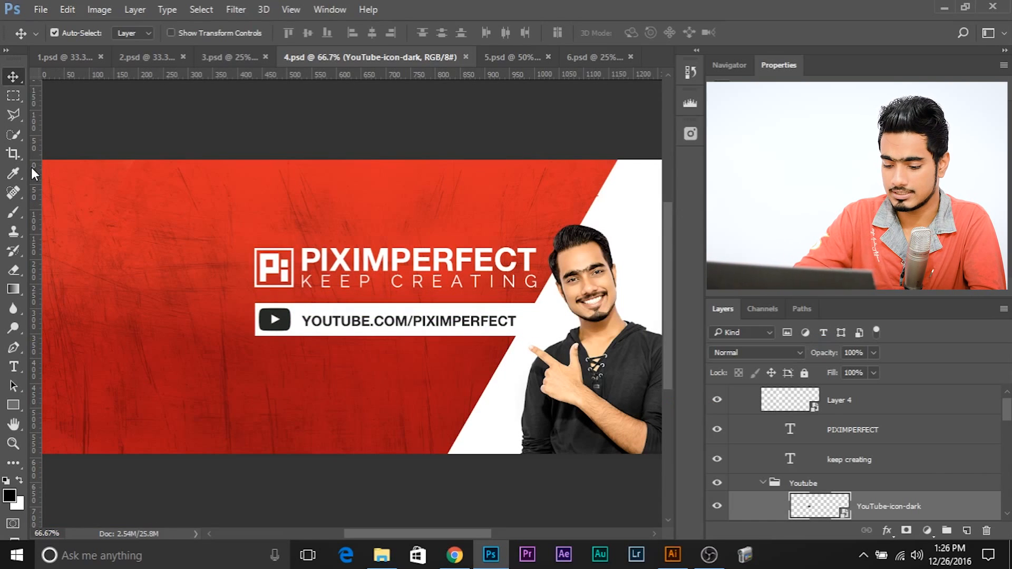
{"action": "key", "text": "ctrl+plus"}
{"action": "key", "text": "ctrl+plus"}
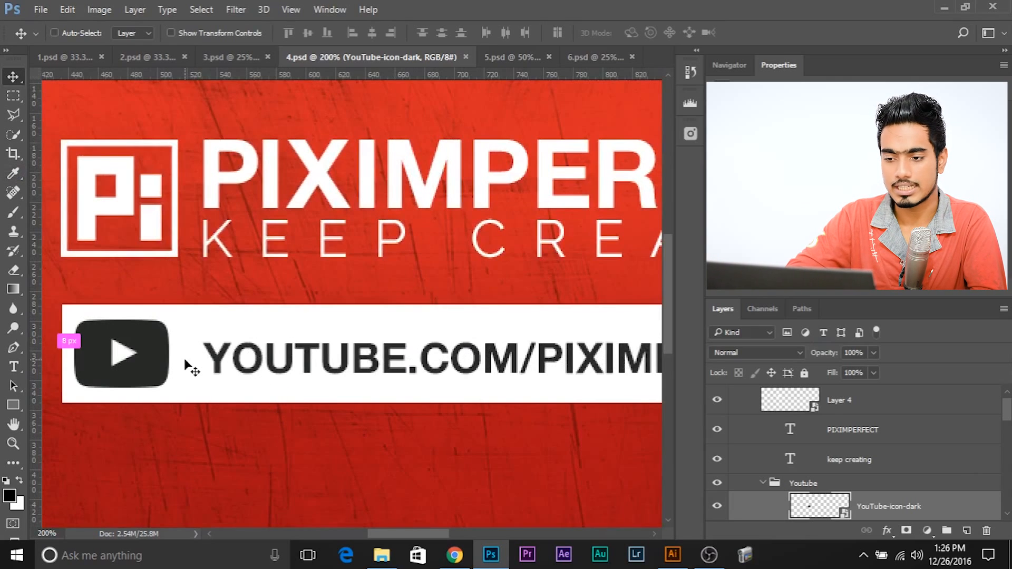
{"action": "key", "text": "ctrl+minus"}
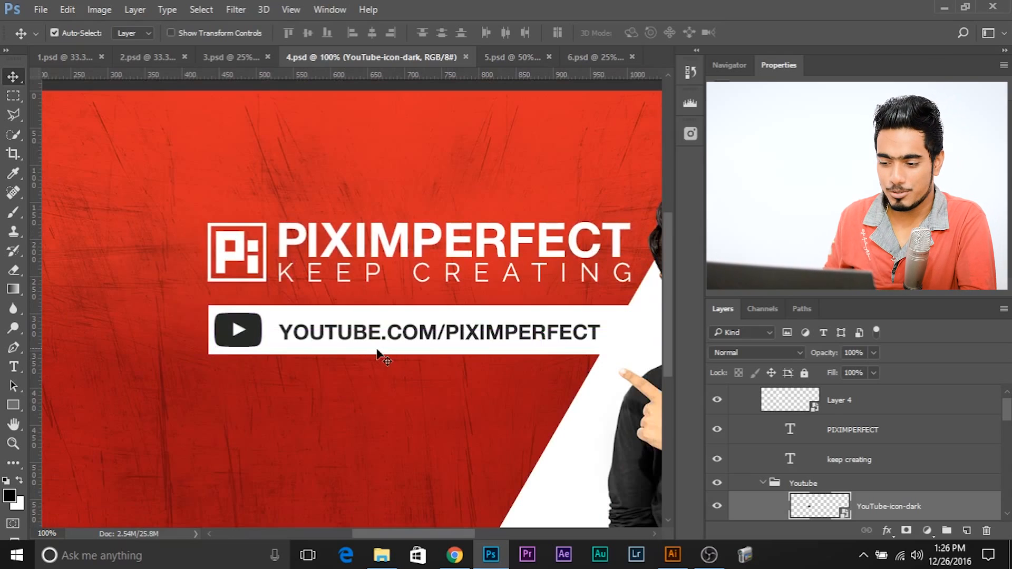
Step: Load the Rectangle 2 shape in the Youtube group as a selection and select the YOUTUBE.COM/PIXIMPERFECT text layer
{"action": "scroll", "coordinate": [818, 464], "scroll_direction": "up", "scroll_amount": 2}
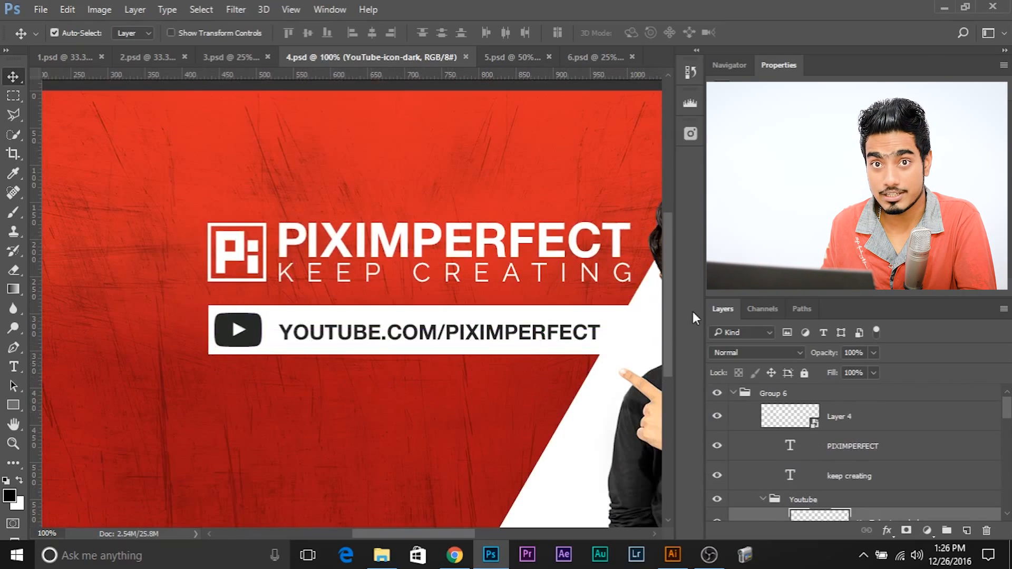
{"action": "scroll", "coordinate": [786, 401], "scroll_direction": "down", "scroll_amount": 4}
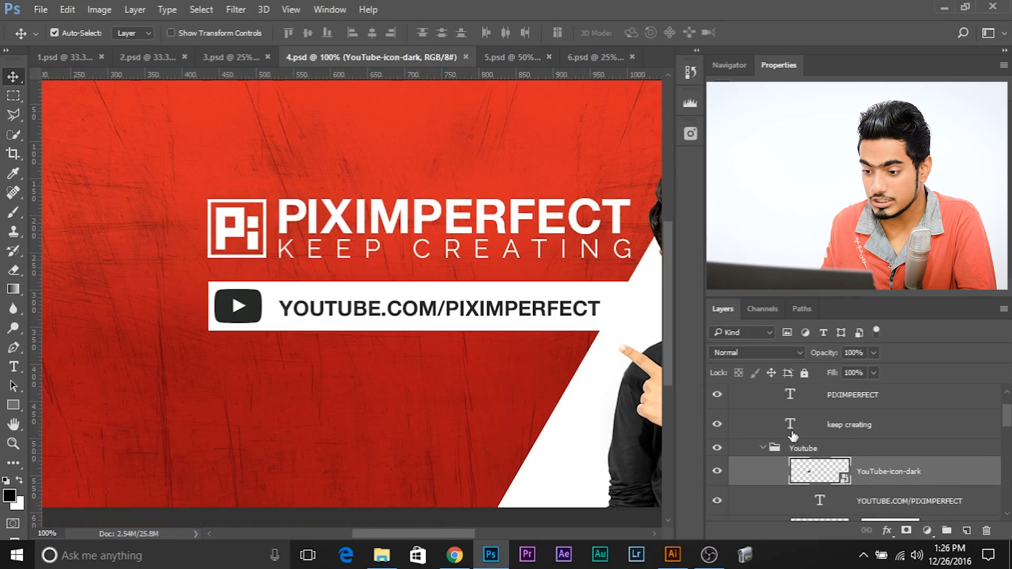
{"action": "scroll", "coordinate": [767, 448], "scroll_direction": "down", "scroll_amount": 1}
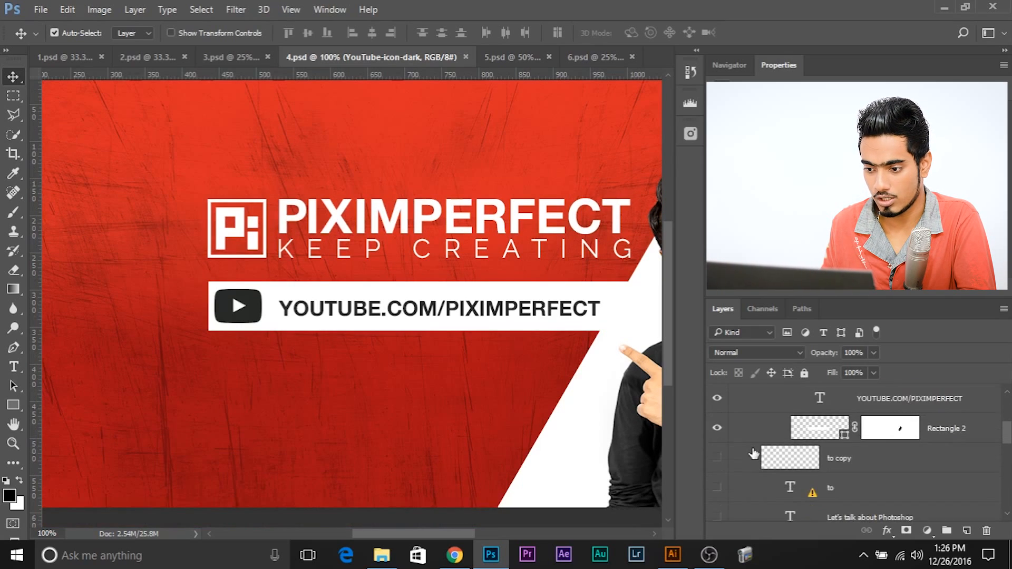
{"action": "scroll", "coordinate": [754, 452], "scroll_direction": "up", "scroll_amount": 2}
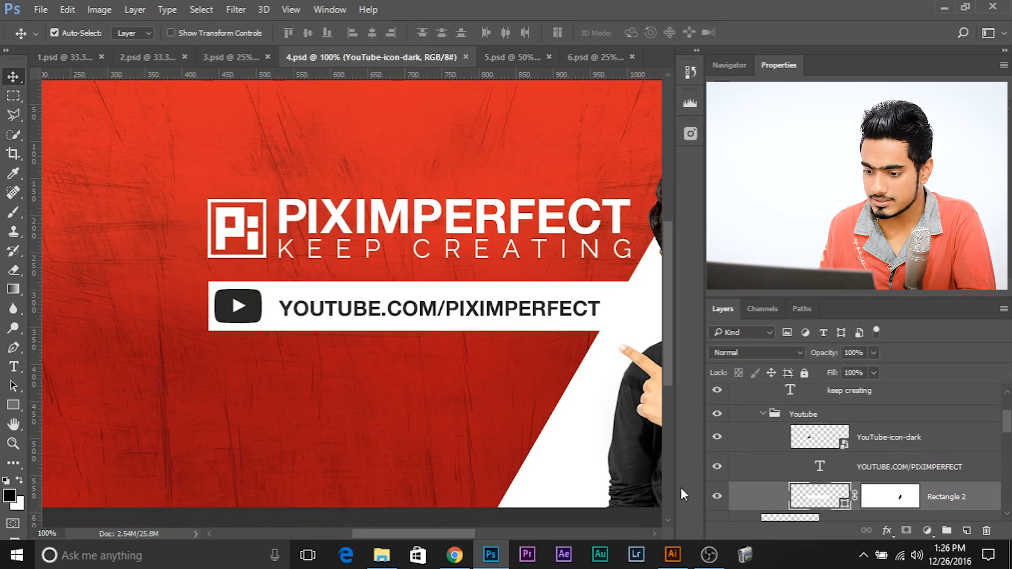
{"action": "left_click", "coordinate": [805, 490]}
{"action": "left_click", "coordinate": [717, 496]}
{"action": "left_click", "coordinate": [717, 496]}
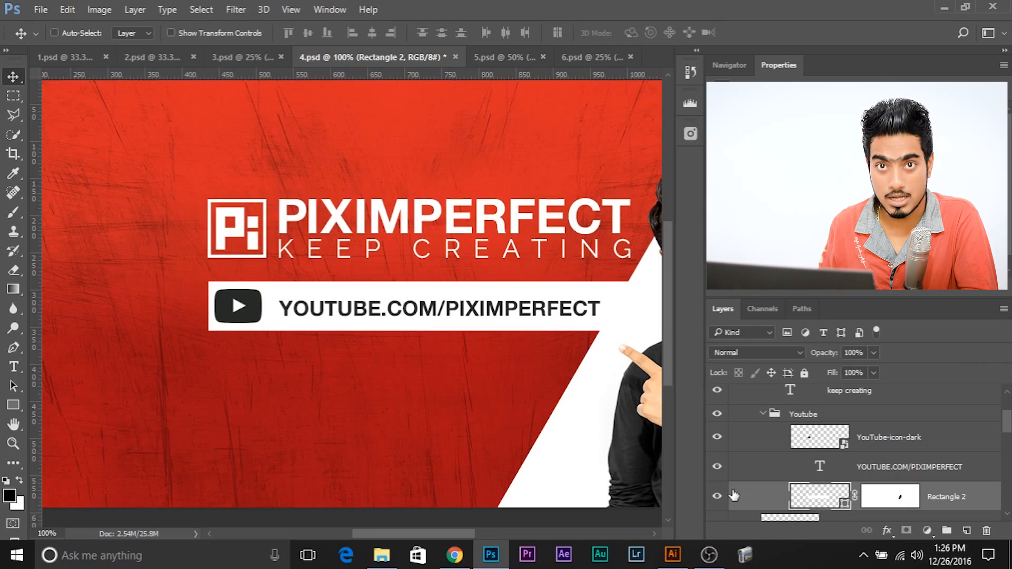
{"action": "left_click", "coordinate": [818, 496], "text": "ctrl"}
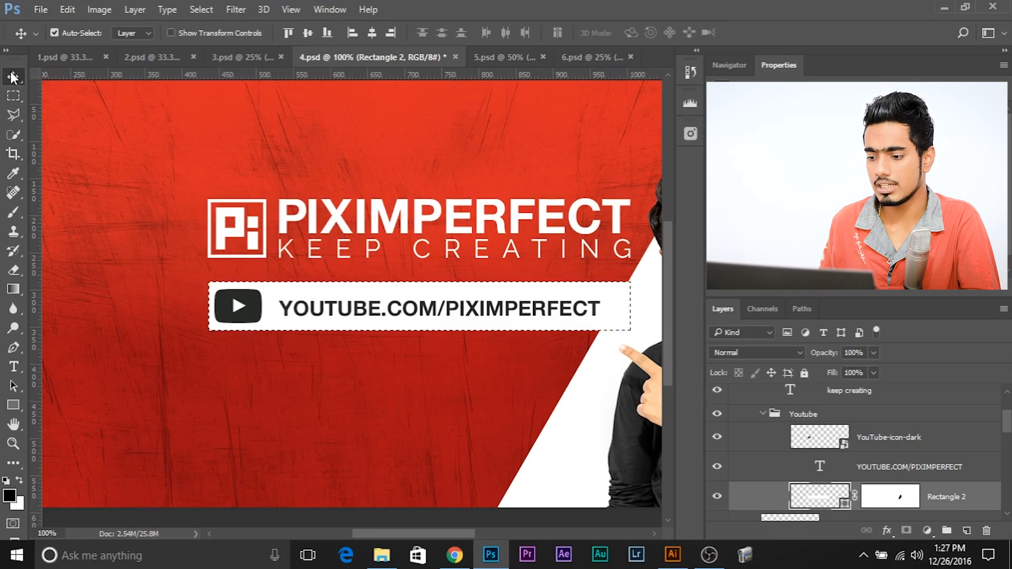
{"action": "scroll", "coordinate": [739, 458], "scroll_direction": "up", "scroll_amount": 4}
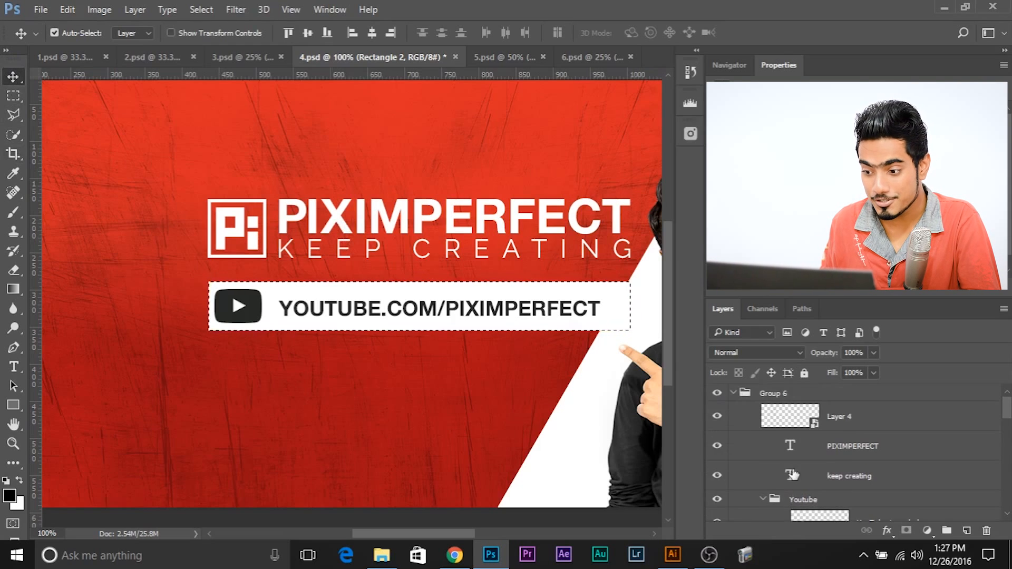
{"action": "scroll", "coordinate": [793, 472], "scroll_direction": "down", "scroll_amount": 5}
{"action": "left_click", "coordinate": [886, 451]}
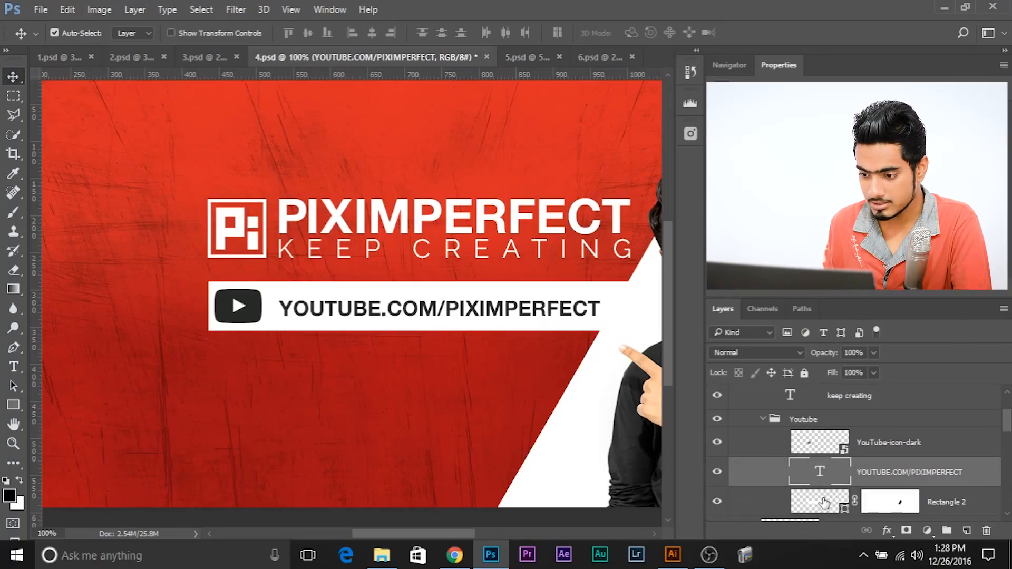
Step: Load the Rectangle 2 outline as a selection, centre the YOUTUBE.COM/PIXIMPERFECT text vertically within it, and clear the selection
{"action": "key", "text": "ctrl"}
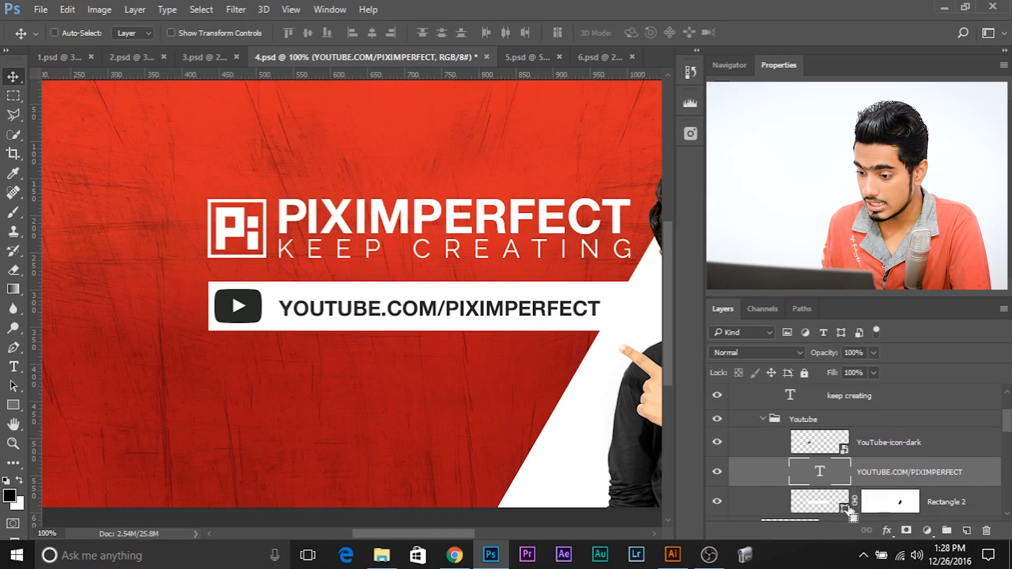
{"action": "left_click", "coordinate": [833, 501], "text": "ctrl"}
{"action": "left_click", "coordinate": [979, 502]}
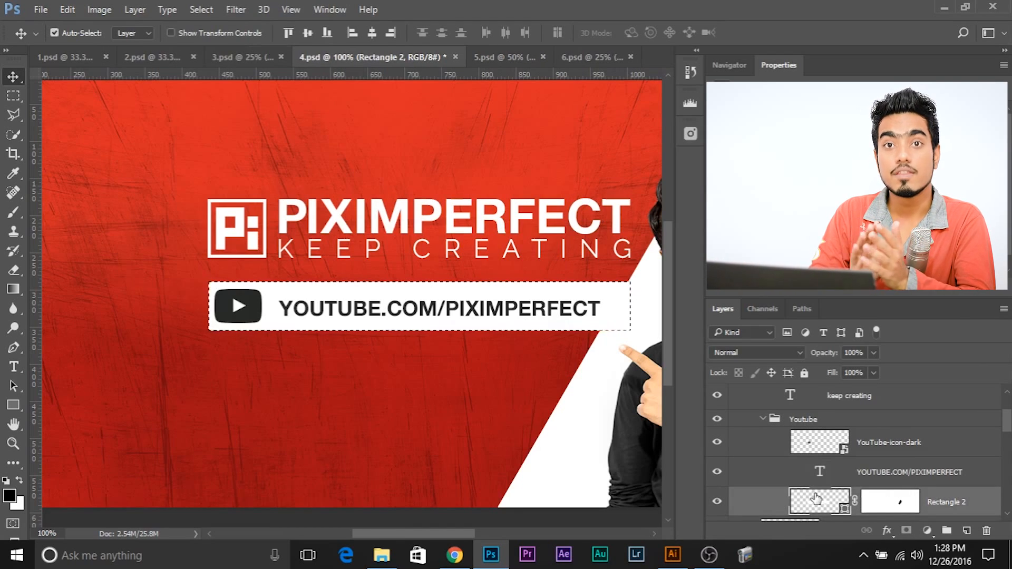
{"action": "left_click", "coordinate": [874, 473]}
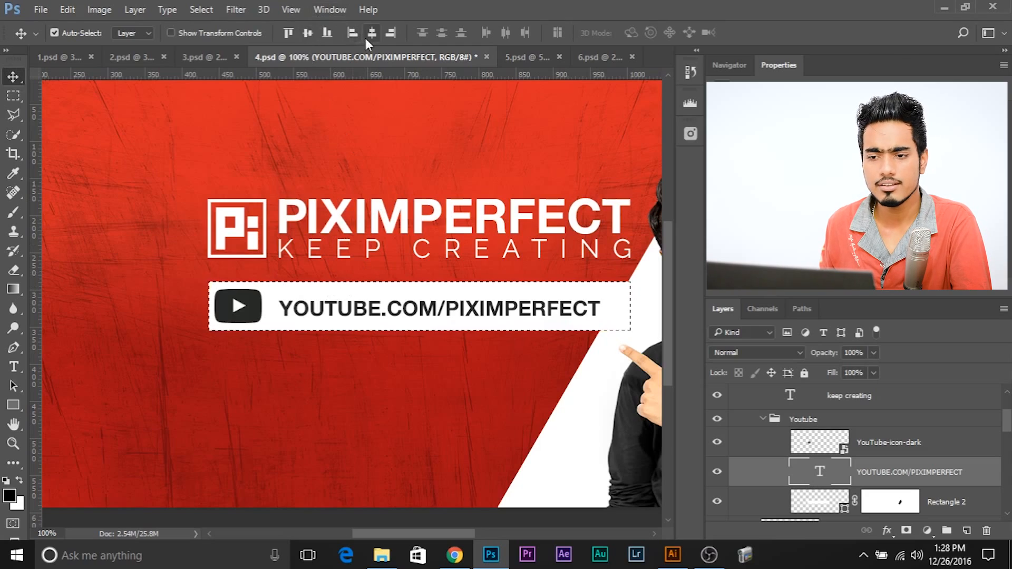
{"action": "left_click", "coordinate": [310, 35]}
{"action": "key", "text": "ctrl+d"}
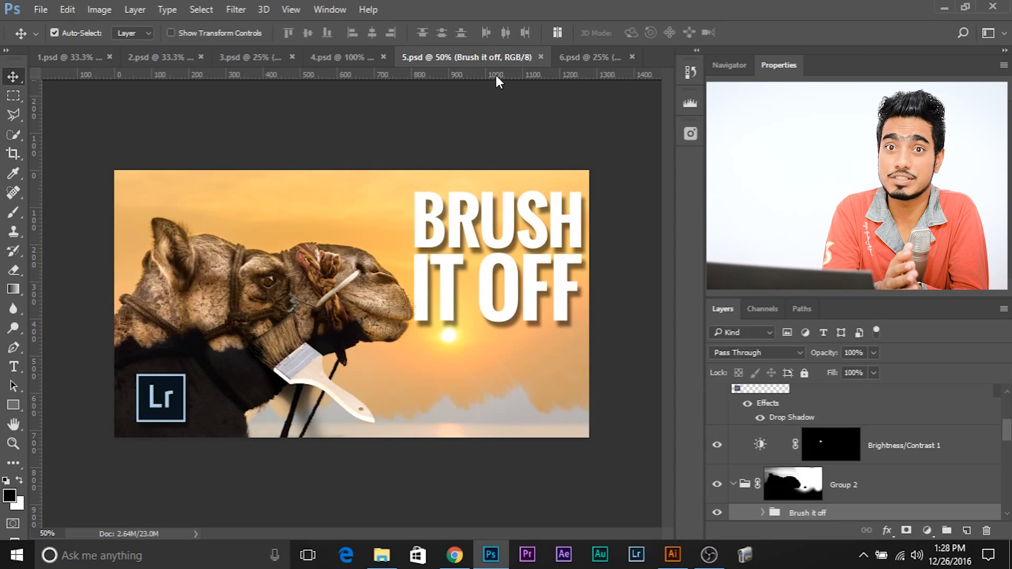
Step: Examine the BRUSH IT OFF title in 5.psd up close, hiding and showing its group to identify it
{"action": "key", "text": "ctrl+plus"}
{"action": "key", "text": "ctrl+plus"}
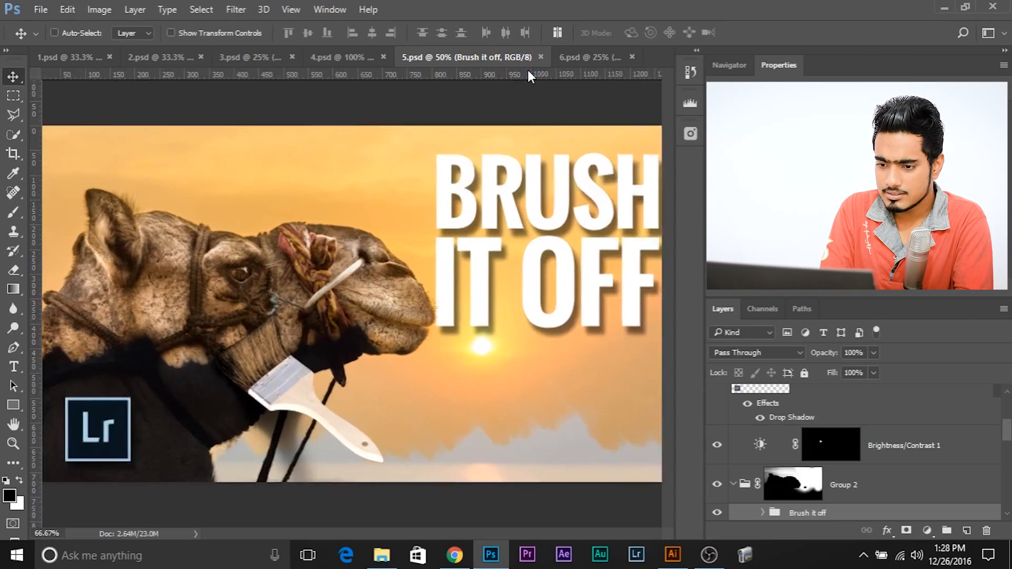
{"action": "mouse_move", "coordinate": [502, 157]}
{"action": "left_mouse_down"}
{"action": "mouse_move", "coordinate": [242, 241]}
{"action": "mouse_move", "coordinate": [246, 195]}
{"action": "left_mouse_up"}
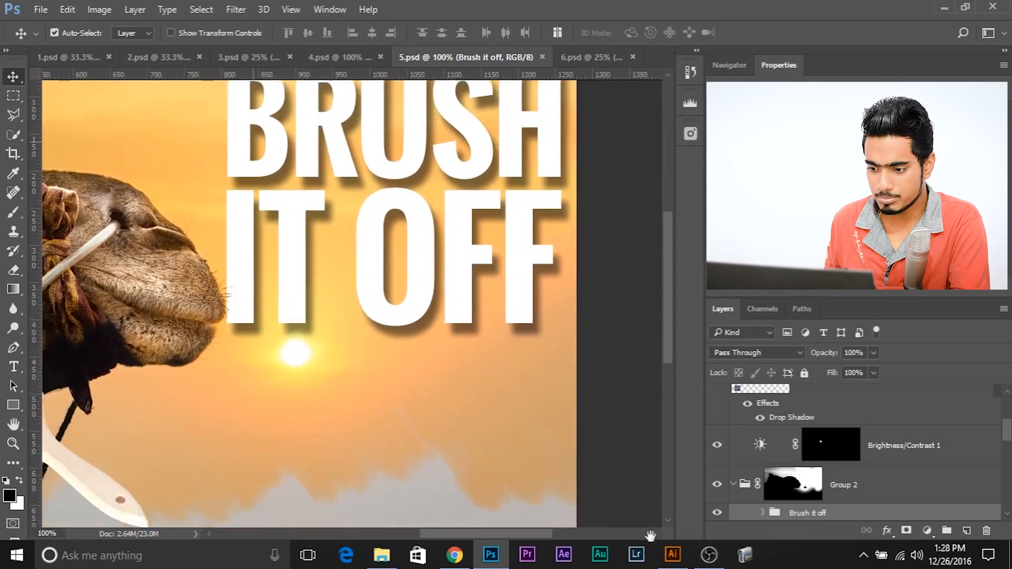
{"action": "left_click", "coordinate": [717, 516]}
{"action": "left_click", "coordinate": [717, 516]}
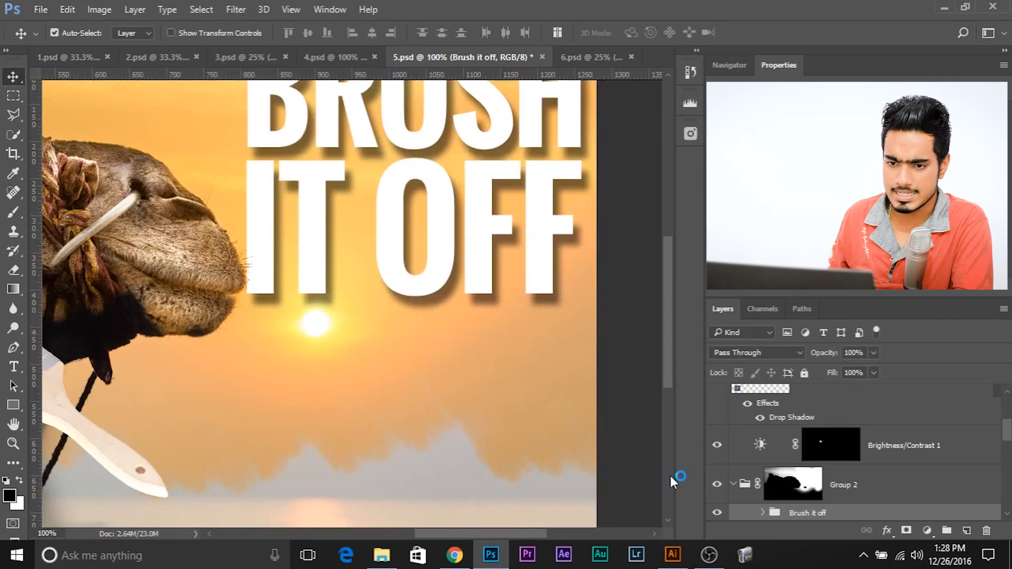
Step: Draw a thin rectangular selection from the camel's mouth to the canvas's right edge, across the bottom of the BRUSH IT OFF title
{"action": "mouse_move", "coordinate": [283, 298]}
{"action": "left_mouse_down"}
{"action": "mouse_move", "coordinate": [192, 407]}
{"action": "mouse_move", "coordinate": [288, 382]}
{"action": "left_mouse_up"}
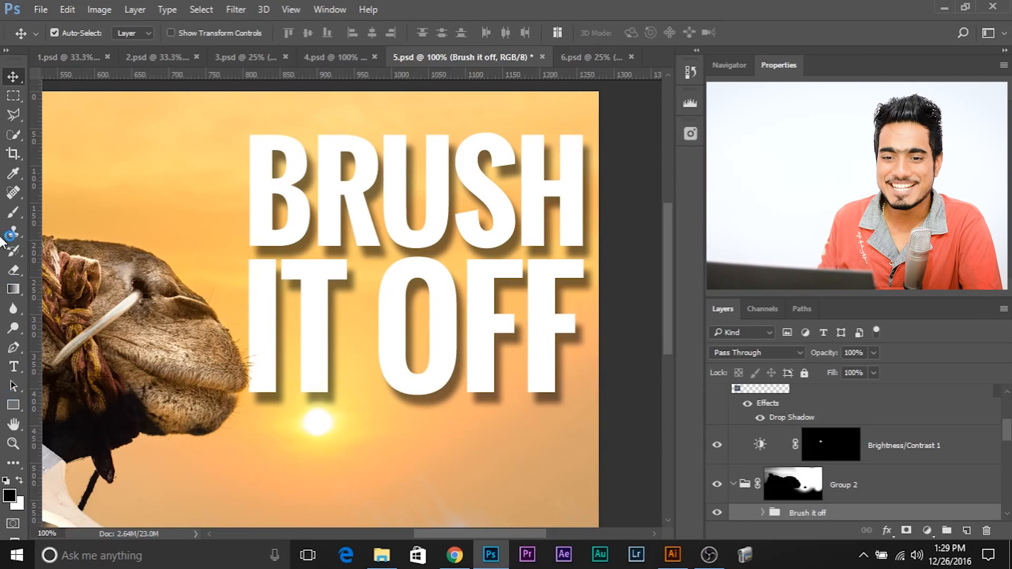
{"action": "left_click", "coordinate": [11, 96]}
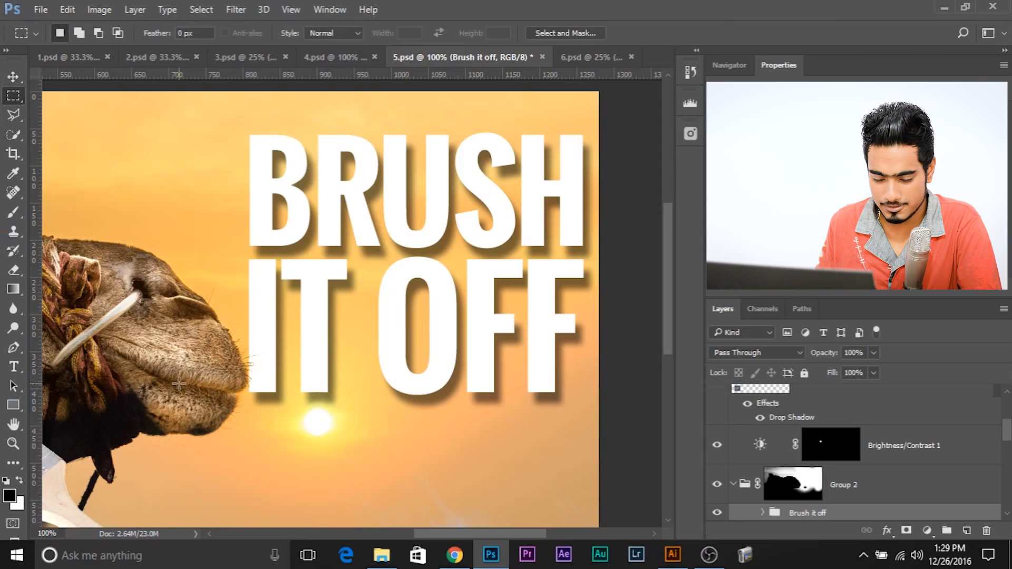
{"action": "left_click_drag", "start_coordinate": [179, 384], "coordinate": [604, 412]}
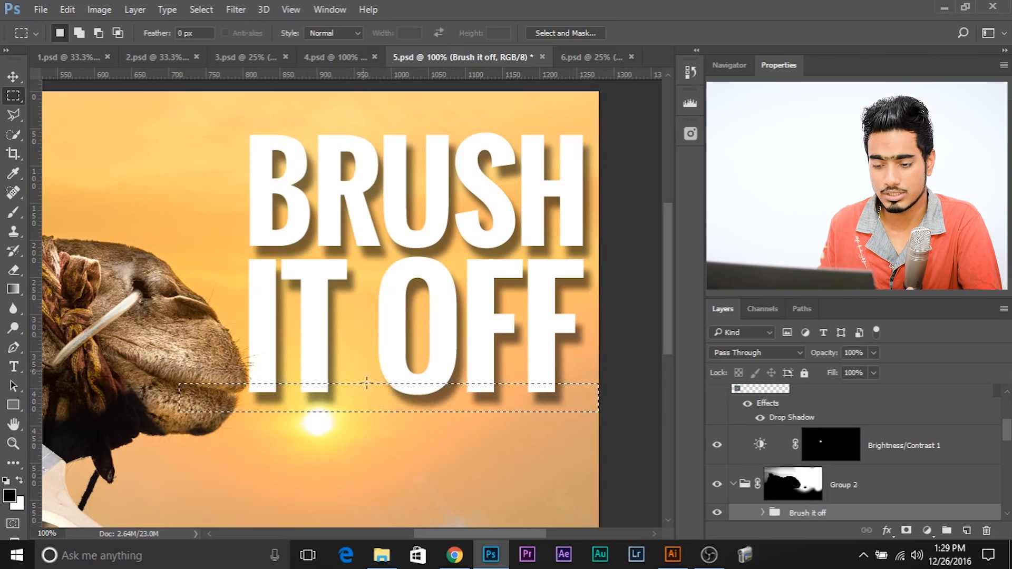
{"action": "scroll", "coordinate": [663, 497], "scroll_direction": "up", "scroll_amount": 1}
{"action": "scroll", "coordinate": [663, 496], "scroll_direction": "down", "scroll_amount": 2}
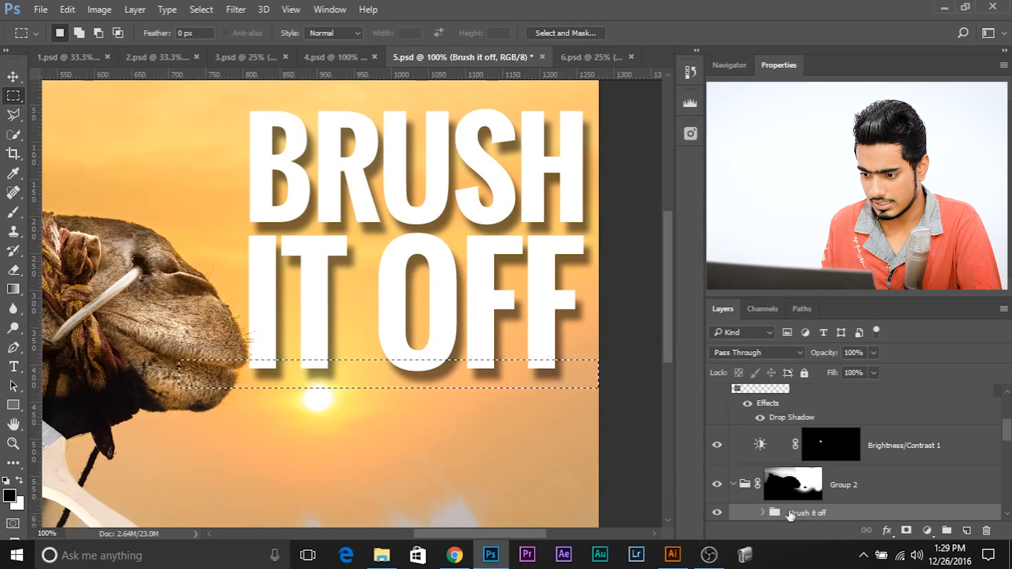
Step: Centre the Brush it off group horizontally within the selection, briefly hiding and showing the group first
{"action": "left_click", "coordinate": [717, 511]}
{"action": "left_click", "coordinate": [718, 513]}
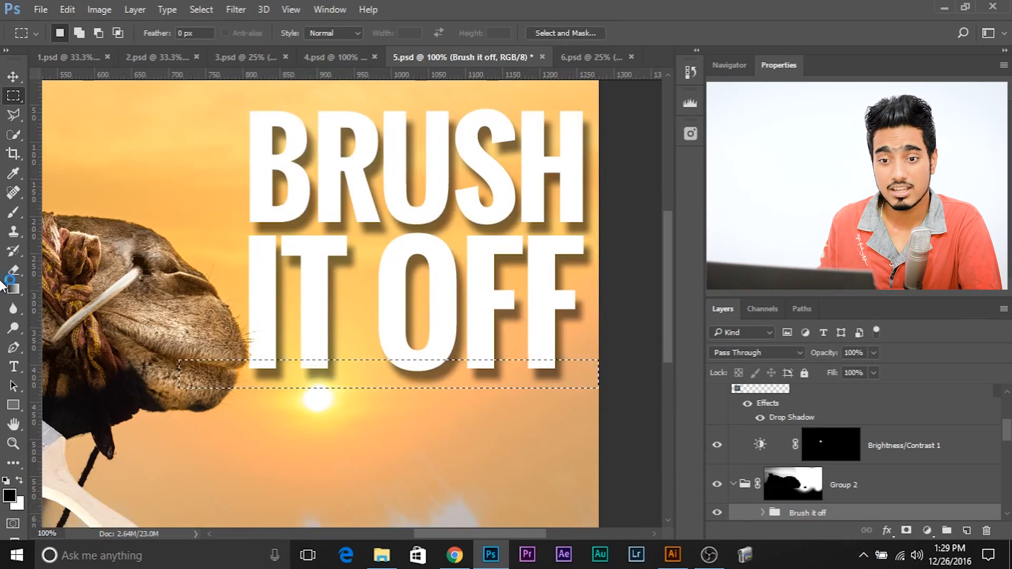
{"action": "left_click", "coordinate": [12, 77]}
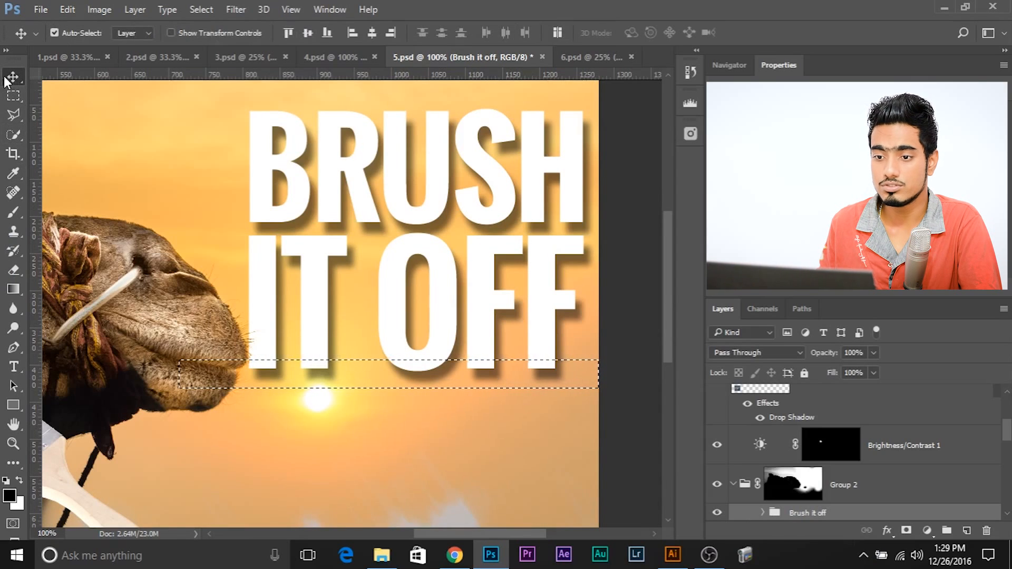
{"action": "left_click", "coordinate": [371, 33]}
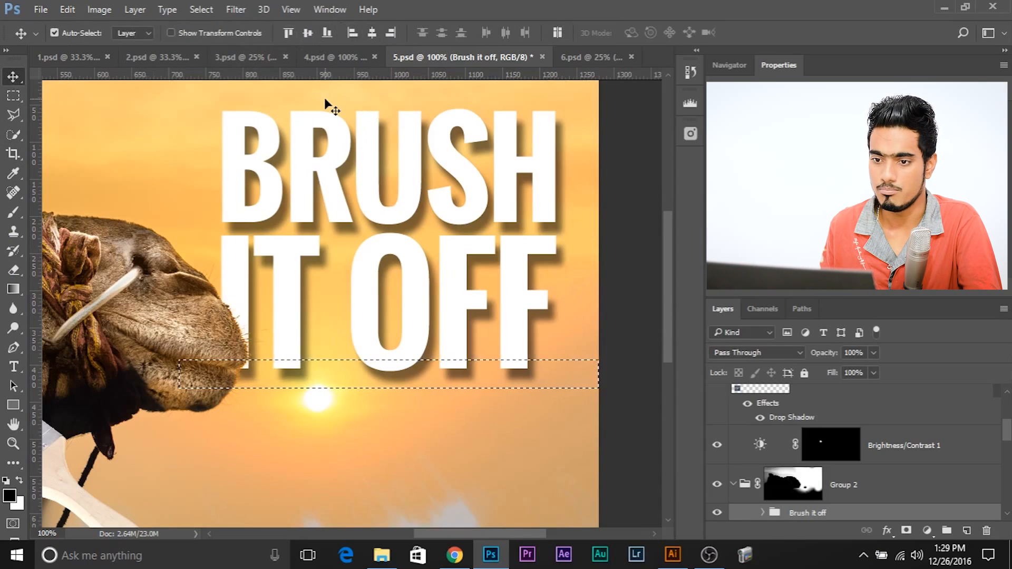
{"action": "key", "text": "ctrl"}
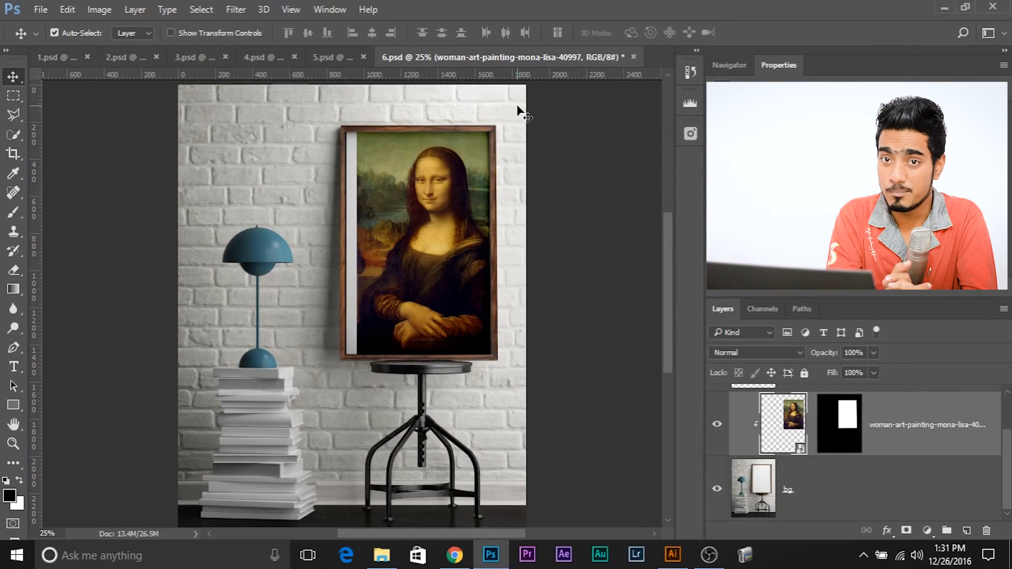
Step: In 6.psd, shift the Mona Lisa layer to the left with Free Transform, off-centre in the picture frame
{"action": "key", "text": "ctrl+t"}
{"action": "mouse_move", "coordinate": [454, 128]}
{"action": "left_mouse_down"}
{"action": "mouse_move", "coordinate": [388, 169]}
{"action": "mouse_move", "coordinate": [415, 154]}
{"action": "mouse_move", "coordinate": [391, 154]}
{"action": "mouse_move", "coordinate": [415, 155]}
{"action": "mouse_move", "coordinate": [392, 154]}
{"action": "left_mouse_up"}
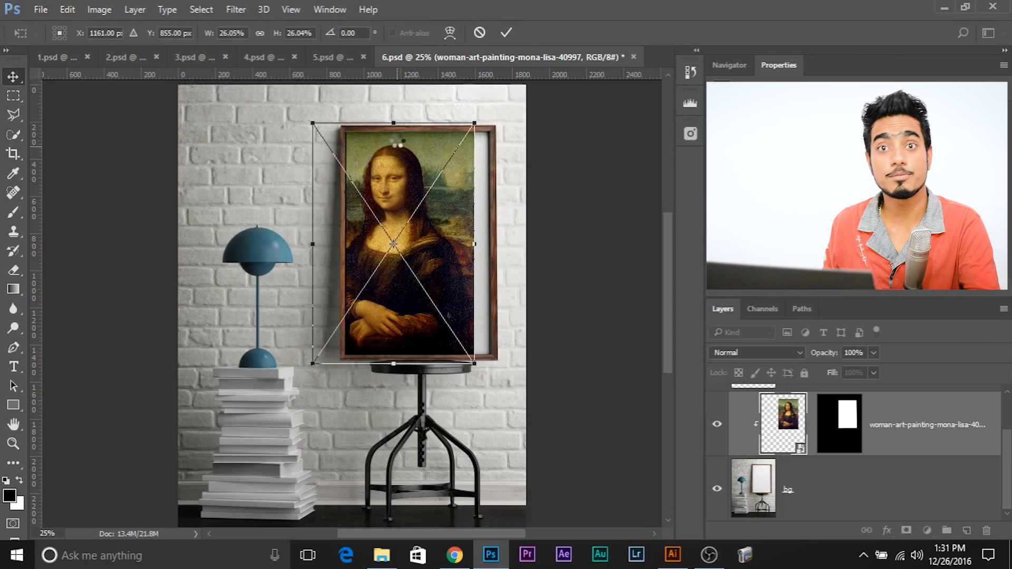
{"action": "key", "text": "Return"}
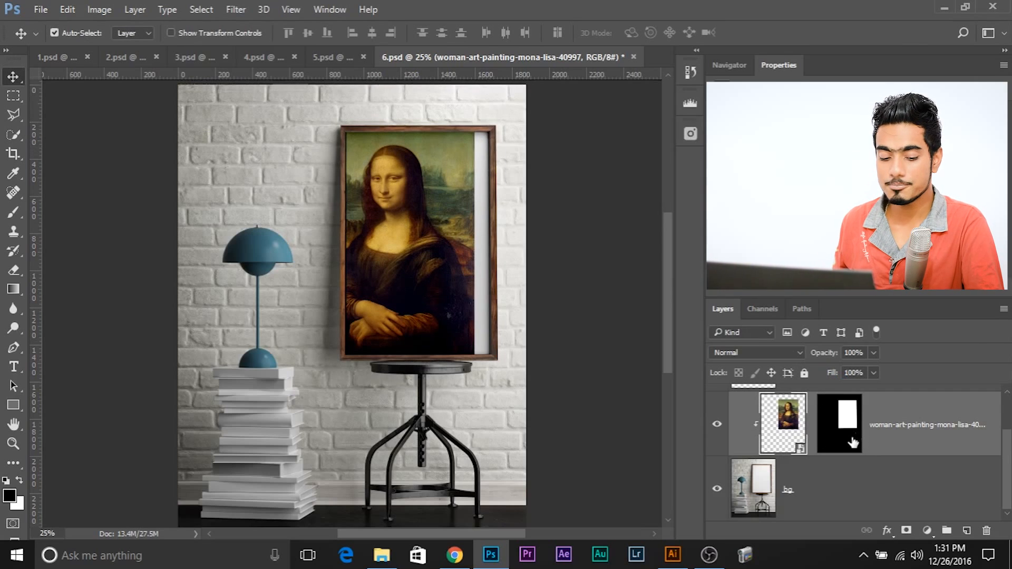
Step: Load the Mona Lisa layer's mask as a selection, centre the painting horizontally within the frame, and clear the selection
{"action": "left_click", "coordinate": [863, 423], "text": "ctrl"}
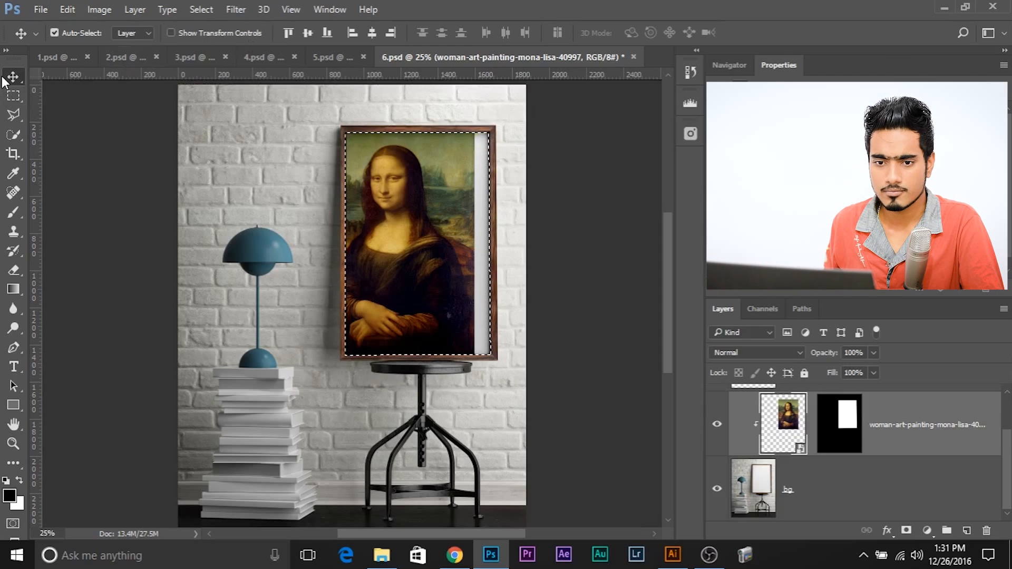
{"action": "left_click", "coordinate": [378, 33]}
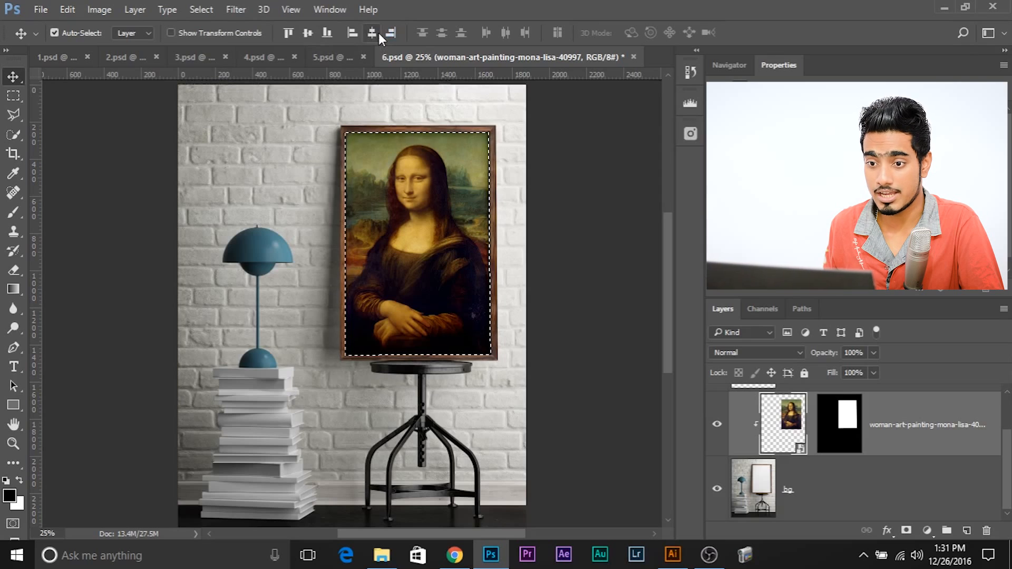
{"action": "key", "text": "ctrl+d"}
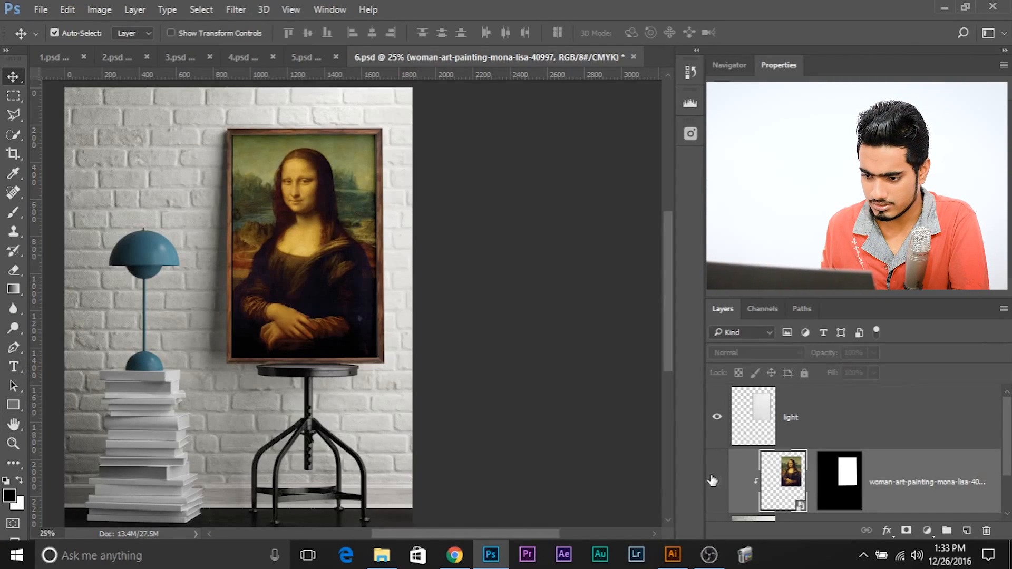
Step: Hide the Mona Lisa layer and add the text HELLO FROM inside the empty frame
{"action": "left_click", "coordinate": [717, 481]}
{"action": "left_click", "coordinate": [13, 367]}
{"action": "left_click", "coordinate": [274, 248]}
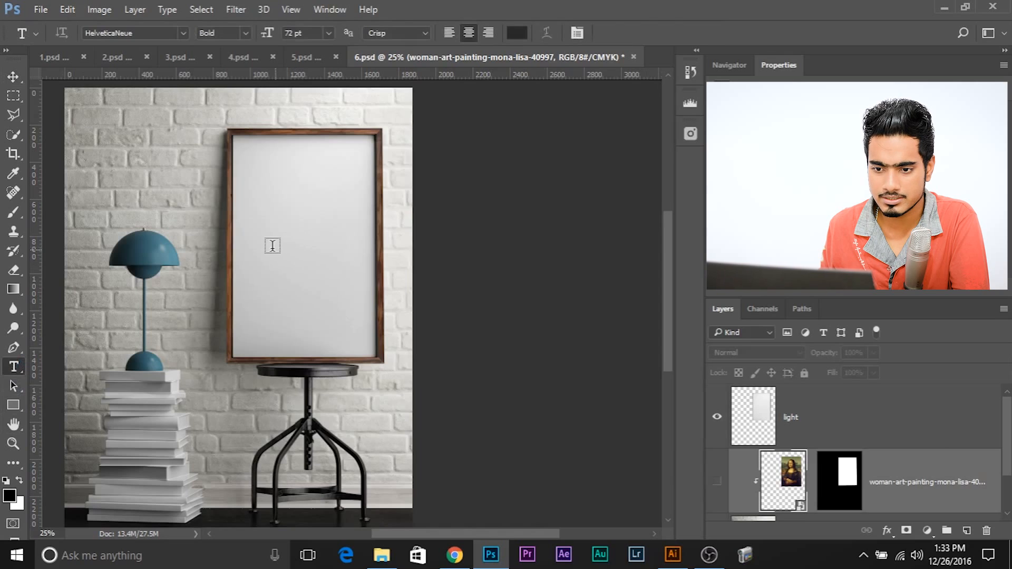
{"action": "key", "text": "ctrl+plus"}
{"action": "key", "text": "ctrl+plus"}
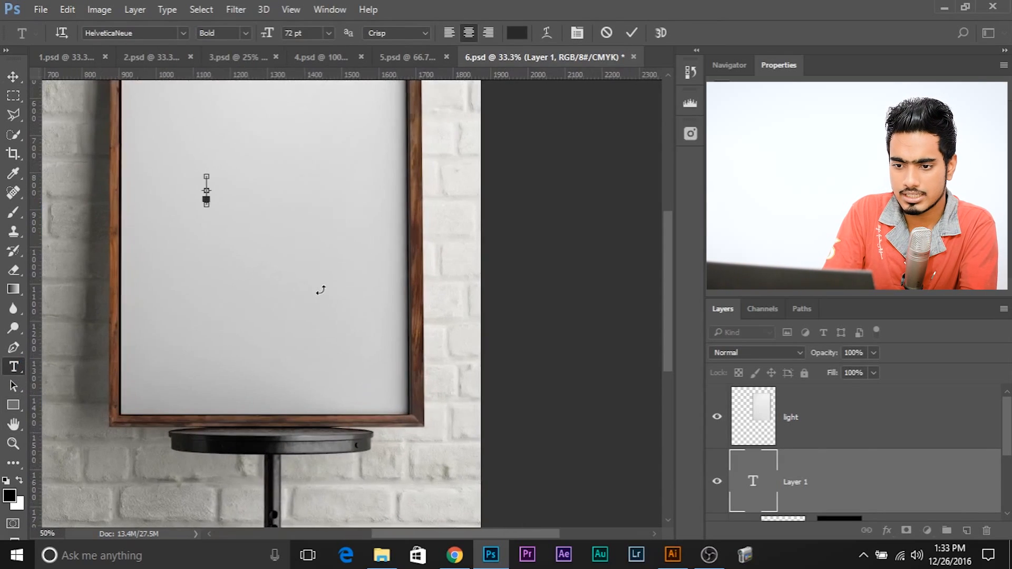
{"action": "type", "text": "HEL"}
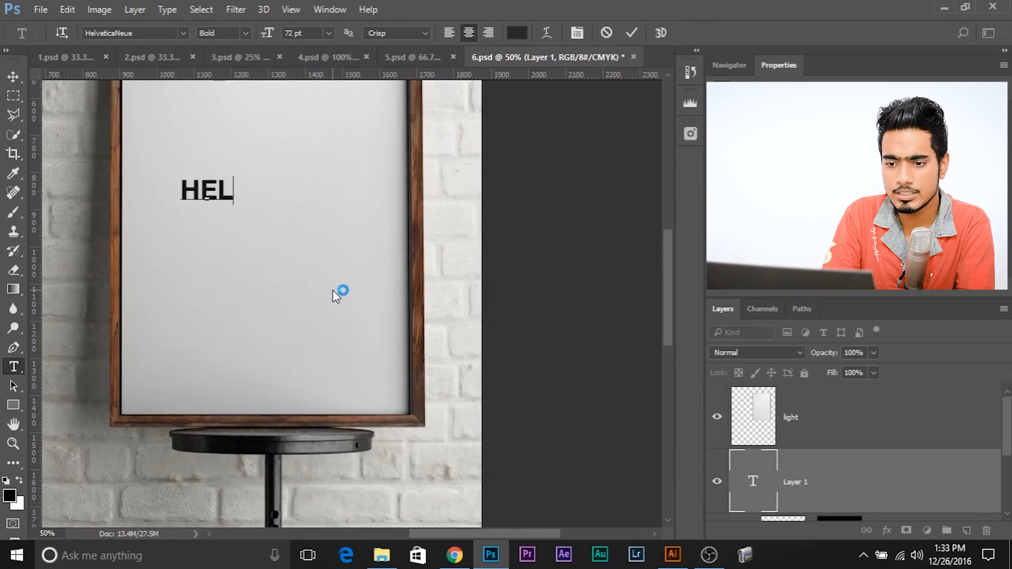
{"action": "type", "text": "L O FROM"}
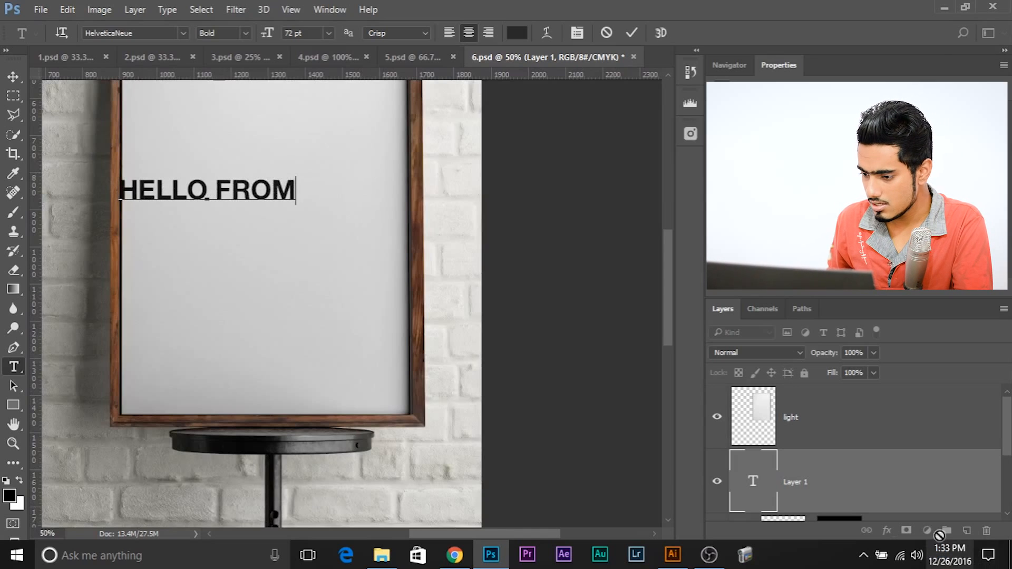
{"action": "left_click", "coordinate": [14, 76]}
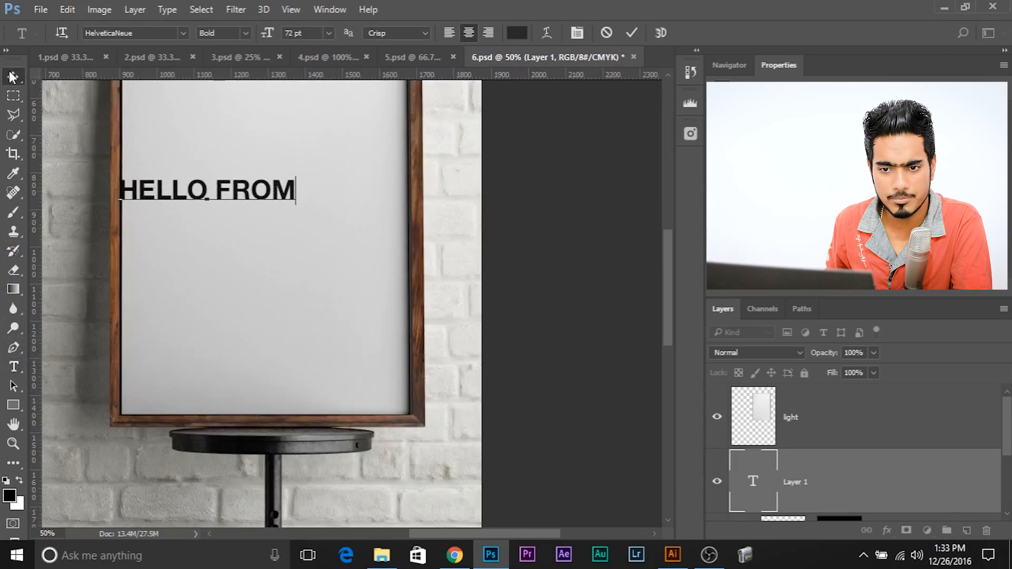
Step: Add a second text layer reading THE OTHER SIDE just below HELLO FROM
{"action": "left_click", "coordinate": [14, 367]}
{"action": "left_click", "coordinate": [159, 228]}
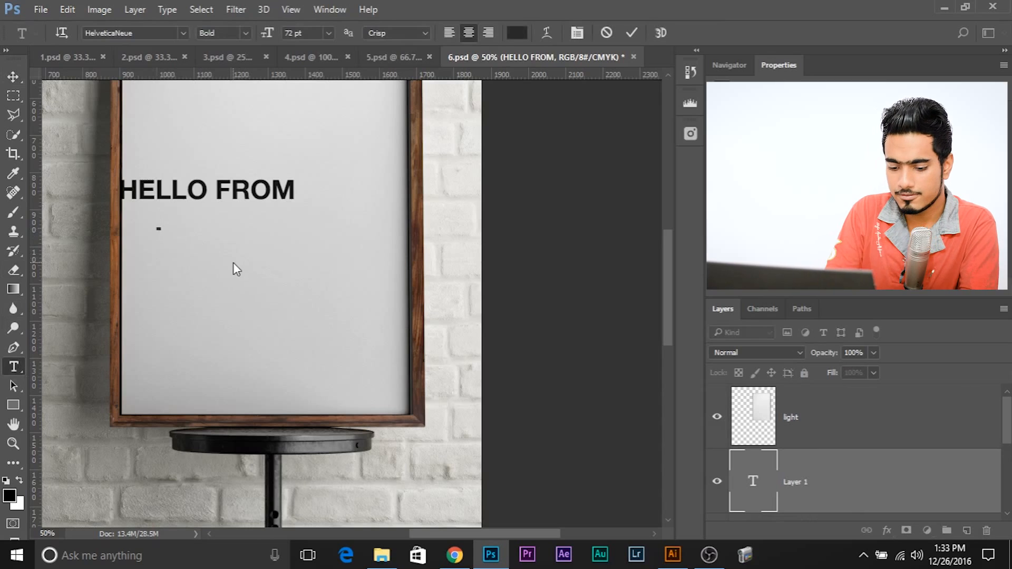
{"action": "type", "text": "THE OTHER"}
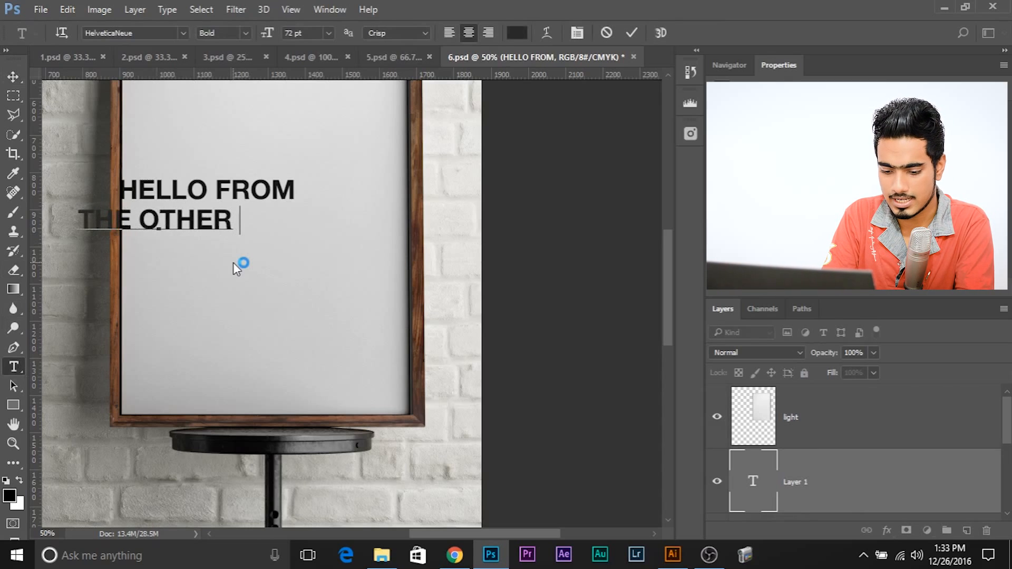
{"action": "type", "text": " SIDW"}
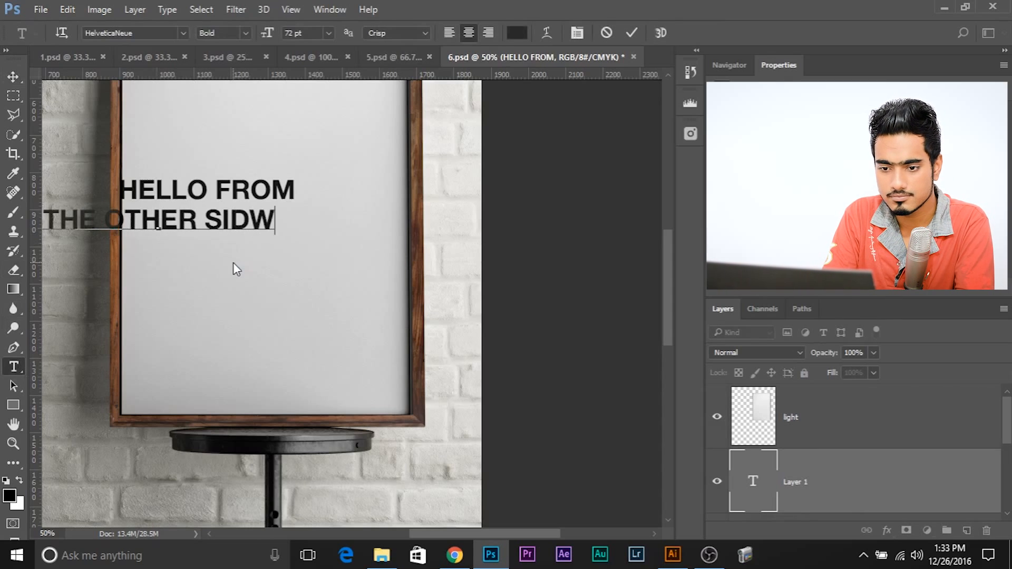
{"action": "key", "text": "BackSpace"}
{"action": "type", "text": "E"}
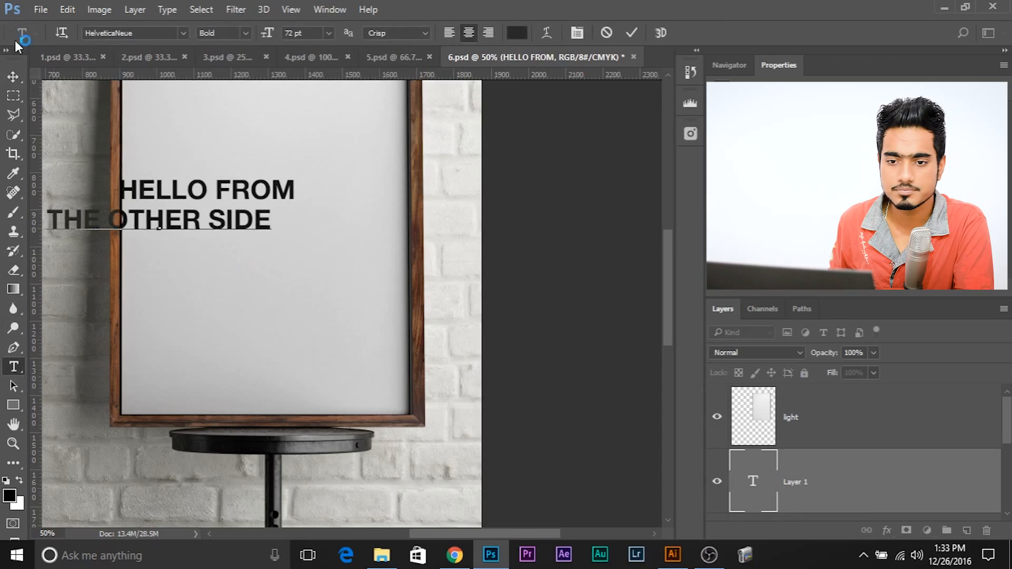
{"action": "left_click", "coordinate": [13, 77]}
Step: Scale THE OTHER SIDE to match the width of HELLO FROM and place it directly beneath, flush at both ends
{"action": "key", "text": "ctrl+plus"}
{"action": "key", "text": "ctrl+plus"}
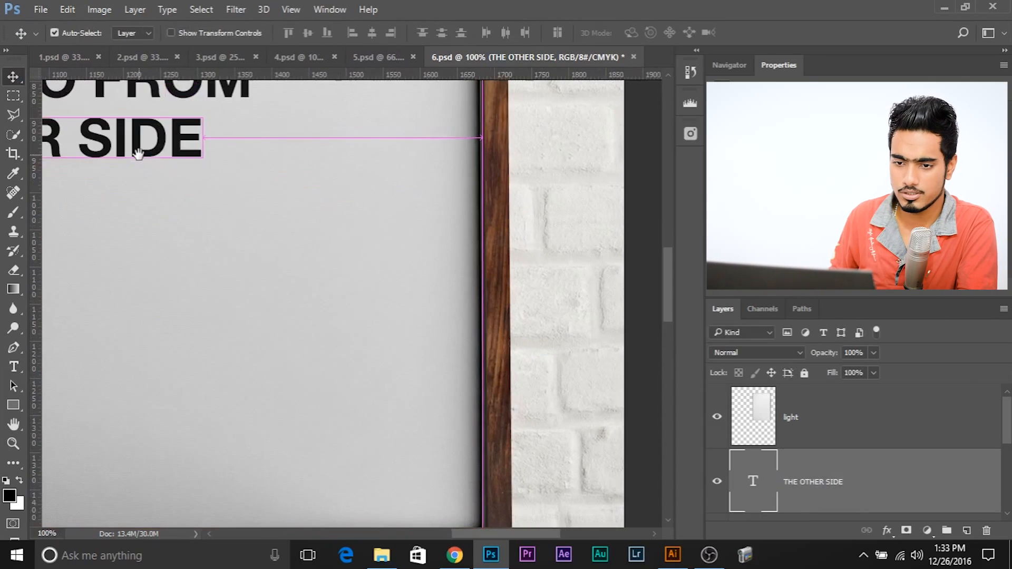
{"action": "left_click_drag", "start_coordinate": [268, 217], "coordinate": [377, 264]}
{"action": "key", "text": "ctrl+t"}
{"action": "key", "text": "Up"}
{"action": "key", "text": "Up"}
{"action": "key", "text": "Up"}
{"action": "key", "text": "Up"}
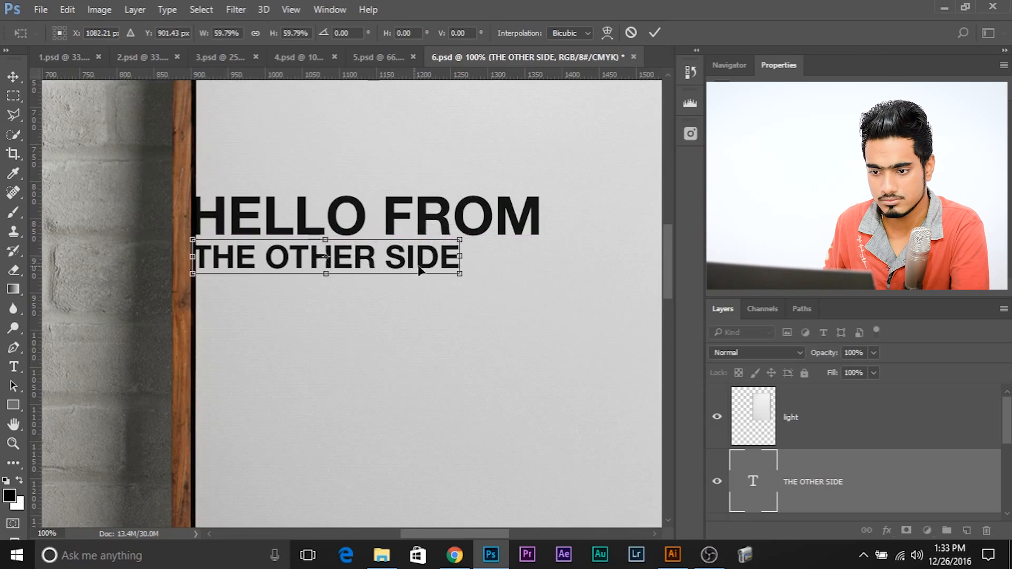
{"action": "left_click_drag", "start_coordinate": [507, 285], "coordinate": [532, 294]}
{"action": "key", "text": "Return"}
Step: Select both the THE OTHER SIDE and HELLO FROM text layers and group them
{"action": "key", "text": "ctrl+minus"}
{"action": "key", "text": "ctrl+minus"}
{"action": "key", "text": "ctrl+minus"}
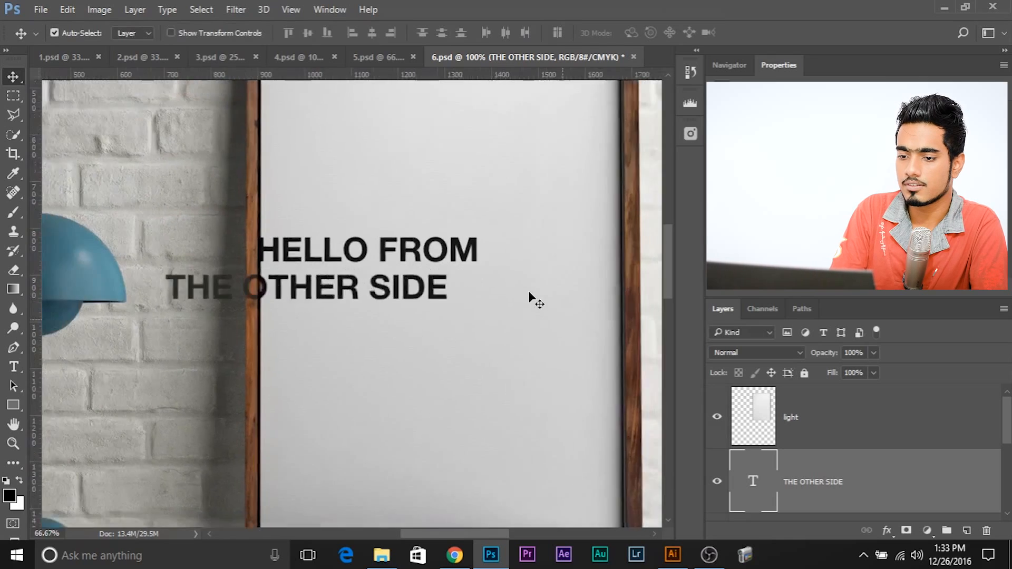
{"action": "scroll", "coordinate": [836, 480], "scroll_direction": "down", "scroll_amount": 1}
{"action": "left_click", "coordinate": [835, 481], "text": "ctrl"}
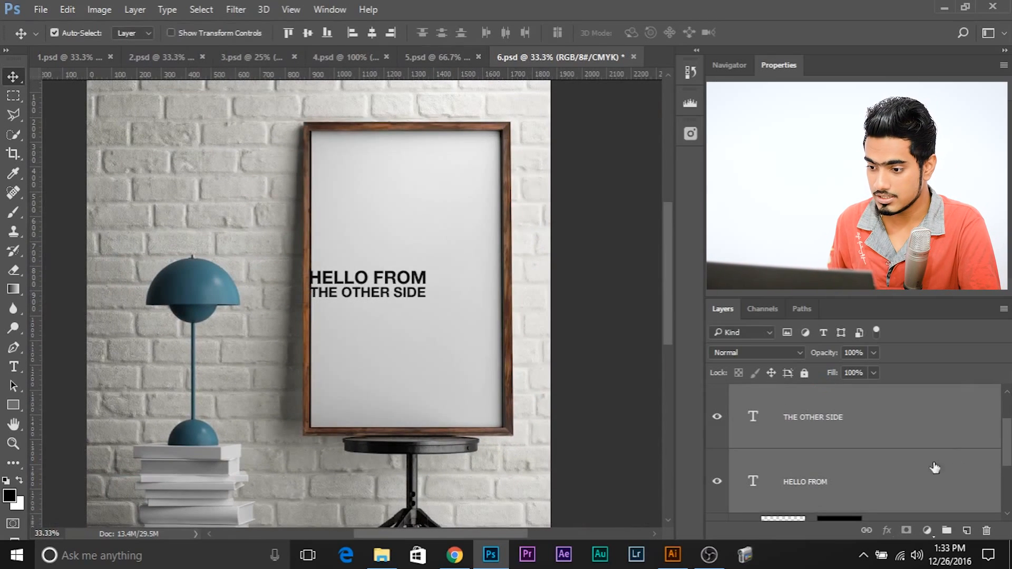
{"action": "left_click", "coordinate": [889, 440]}
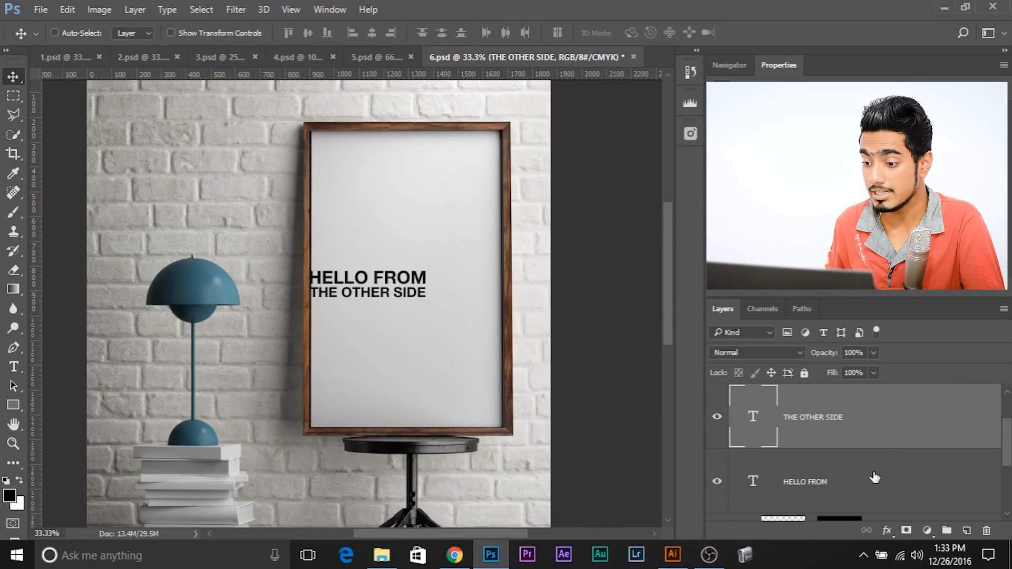
{"action": "left_click", "coordinate": [869, 490], "text": "ctrl"}
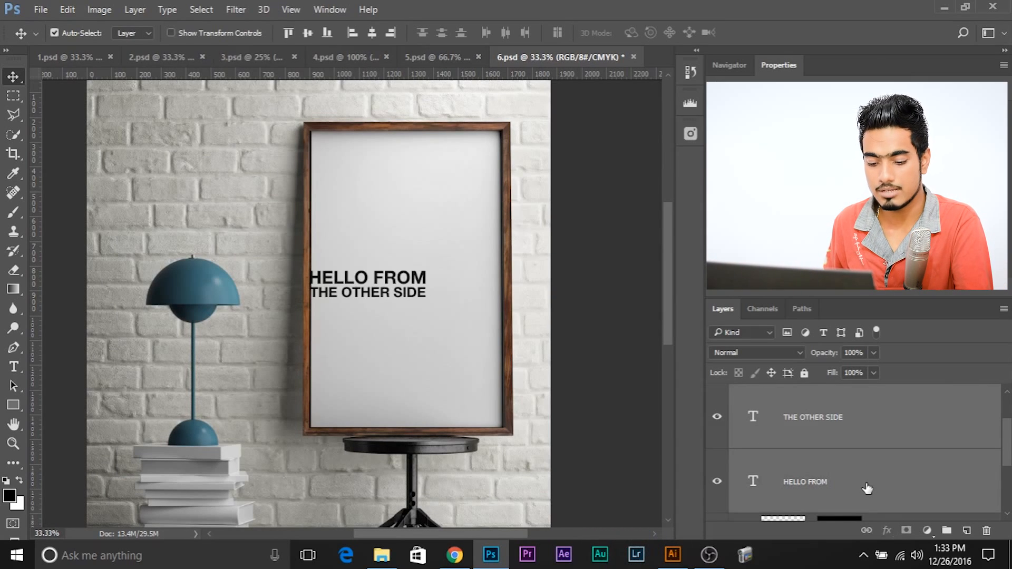
{"action": "key", "text": "ctrl+g"}
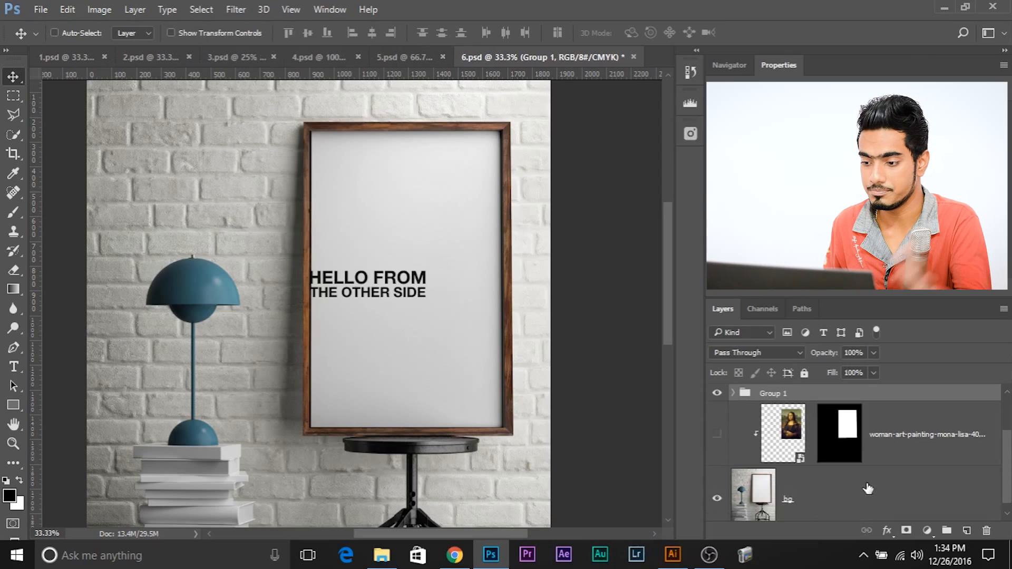
Step: Load the Mona Lisa layer's mask as a selection, centre the text group horizontally and vertically within it, and clear the selection
{"action": "scroll", "coordinate": [886, 464], "scroll_direction": "up", "scroll_amount": 1}
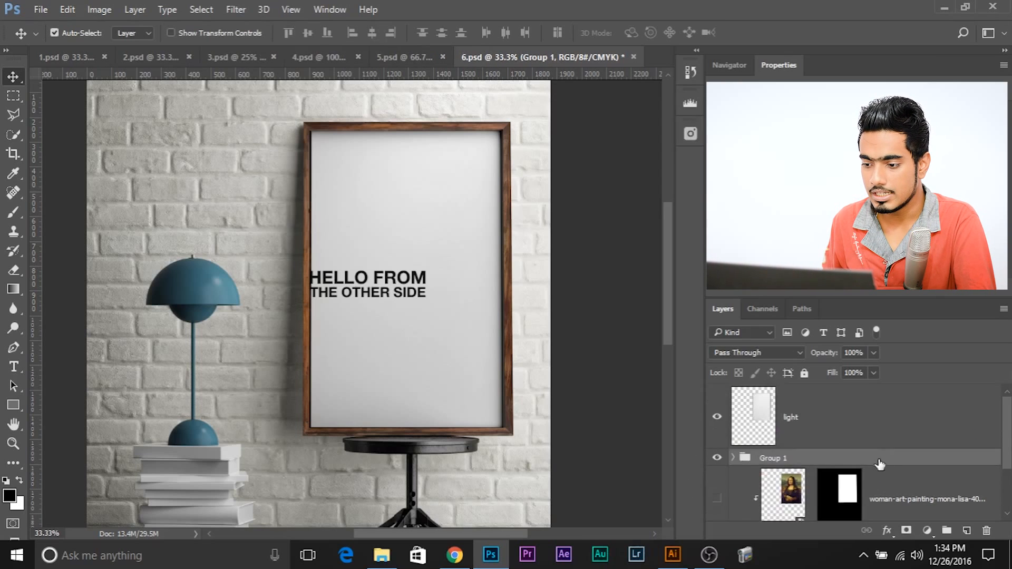
{"action": "scroll", "coordinate": [871, 465], "scroll_direction": "down", "scroll_amount": 1}
{"action": "left_click", "coordinate": [848, 428], "text": "ctrl"}
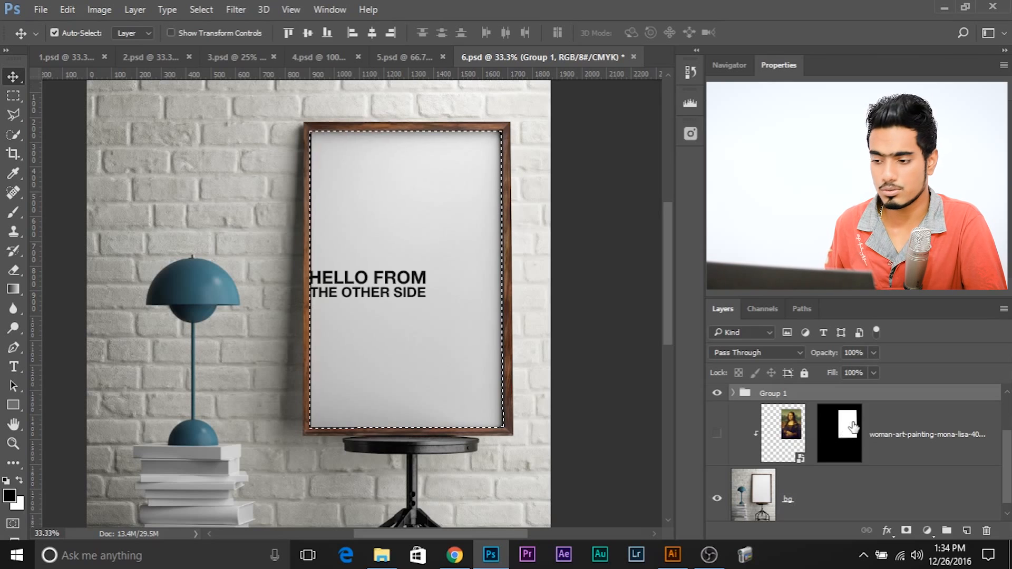
{"action": "scroll", "coordinate": [915, 410], "scroll_direction": "up", "scroll_amount": 1}
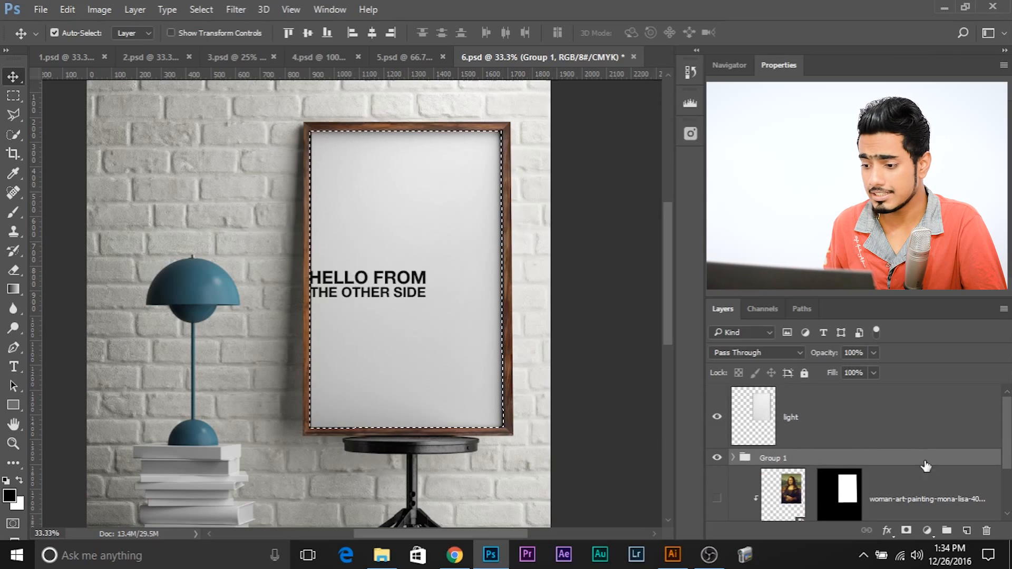
{"action": "left_click", "coordinate": [371, 33]}
{"action": "left_click", "coordinate": [305, 34]}
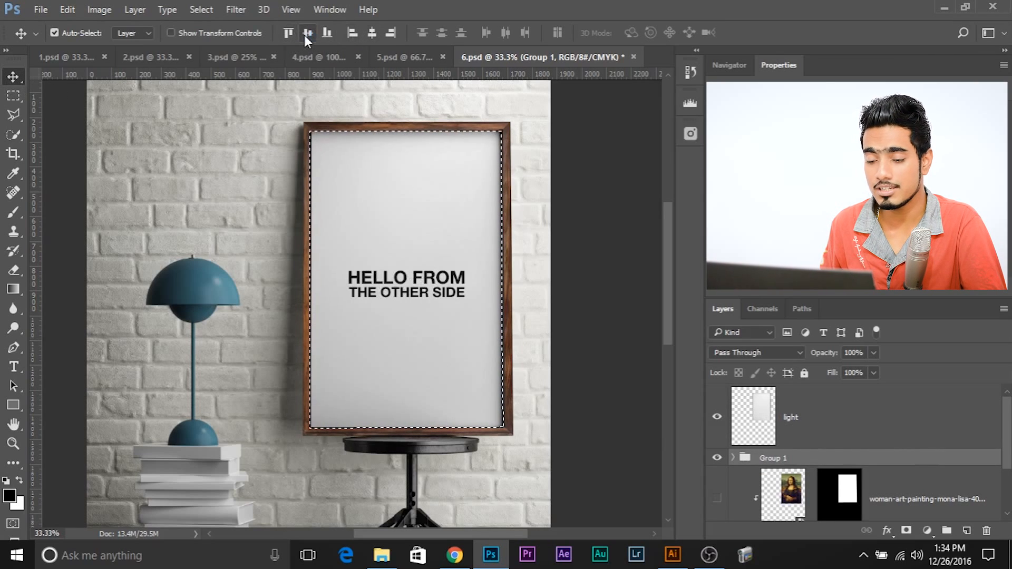
{"action": "key", "text": "ctrl+d"}
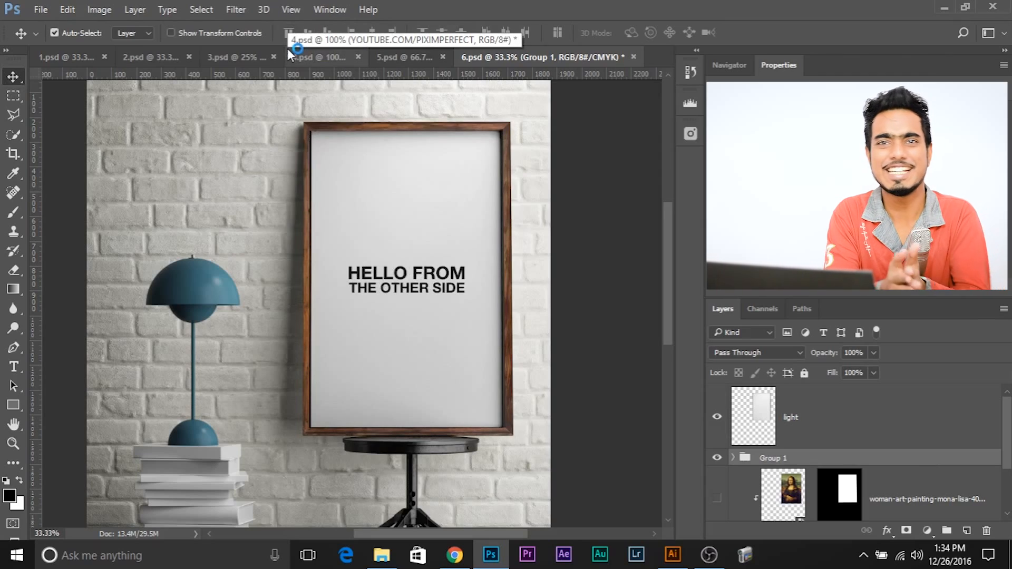